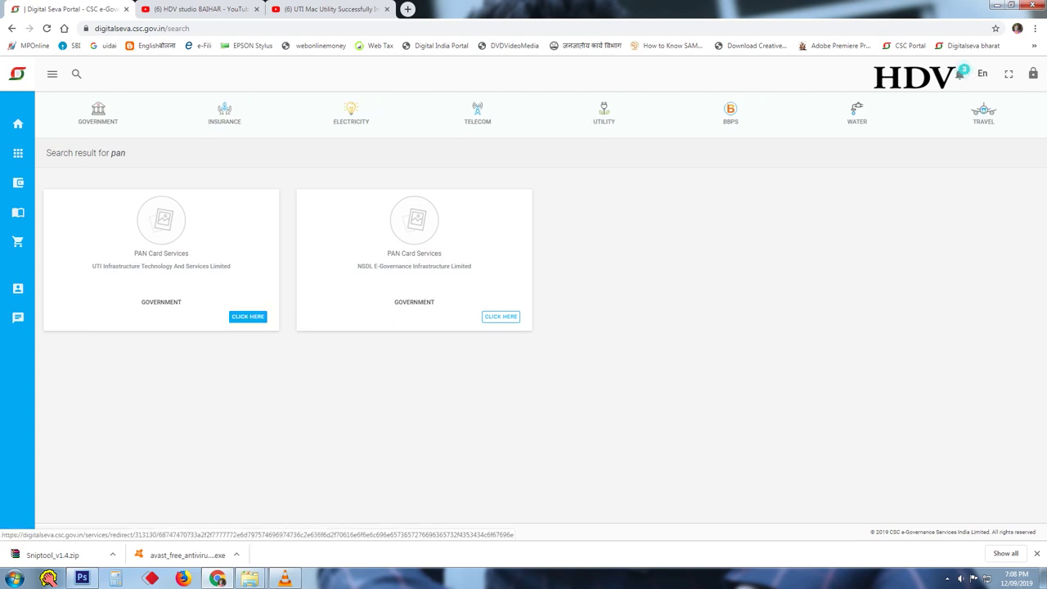
Open the UTI Infrastructure PAN Card Services portal as a VLE user, read the MAC installation notice, and close the portal.
{"action": "left_click", "coordinate": [248, 317]}
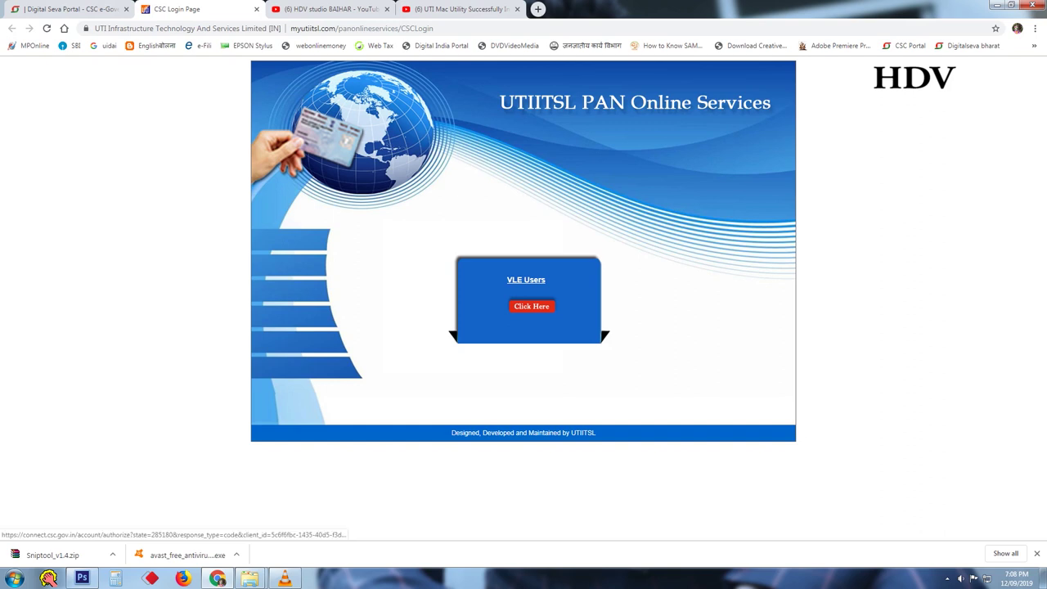
{"action": "left_click", "coordinate": [531, 306]}
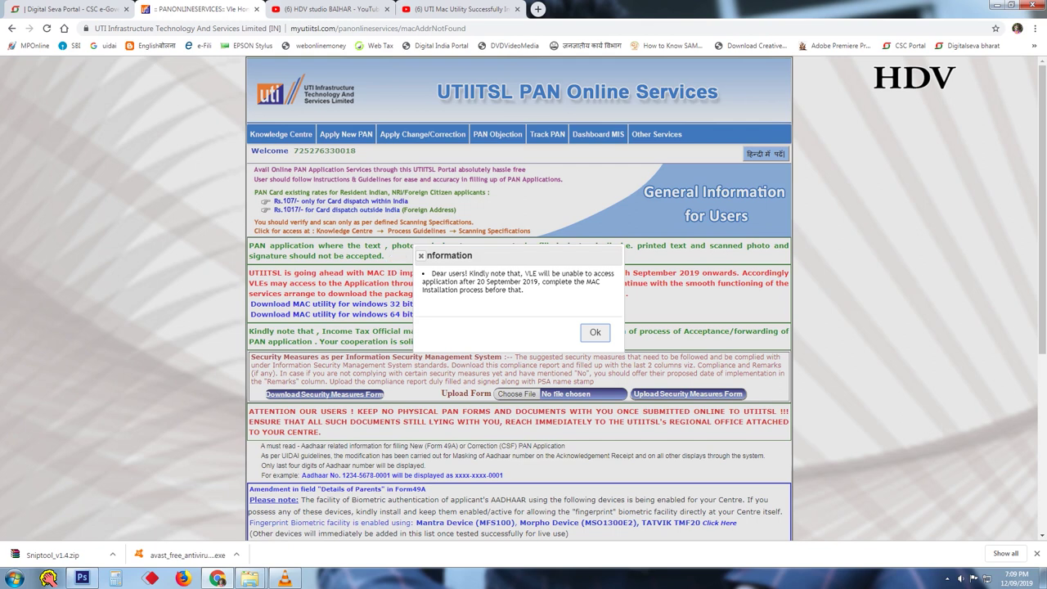
{"action": "left_click_drag", "start_coordinate": [482, 281], "coordinate": [524, 290]}
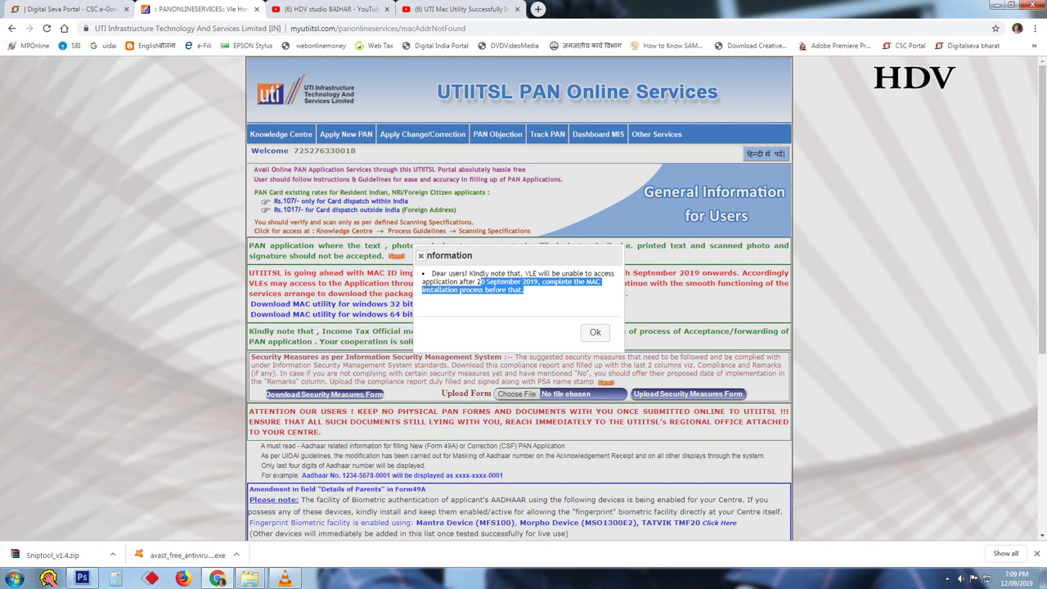
{"action": "left_click", "coordinate": [487, 299]}
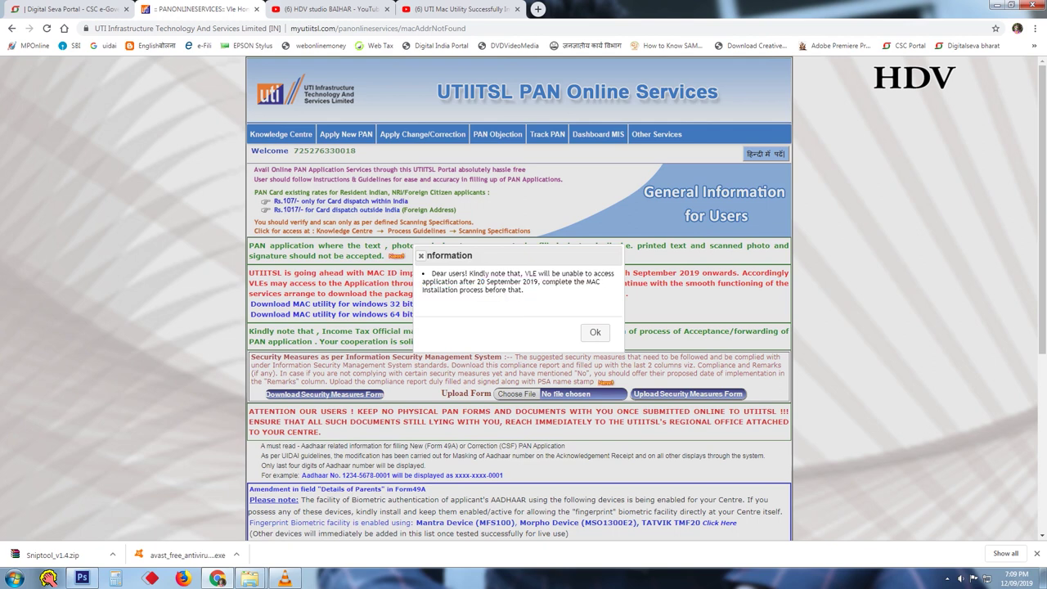
{"action": "left_click_drag", "start_coordinate": [586, 281], "coordinate": [483, 289]}
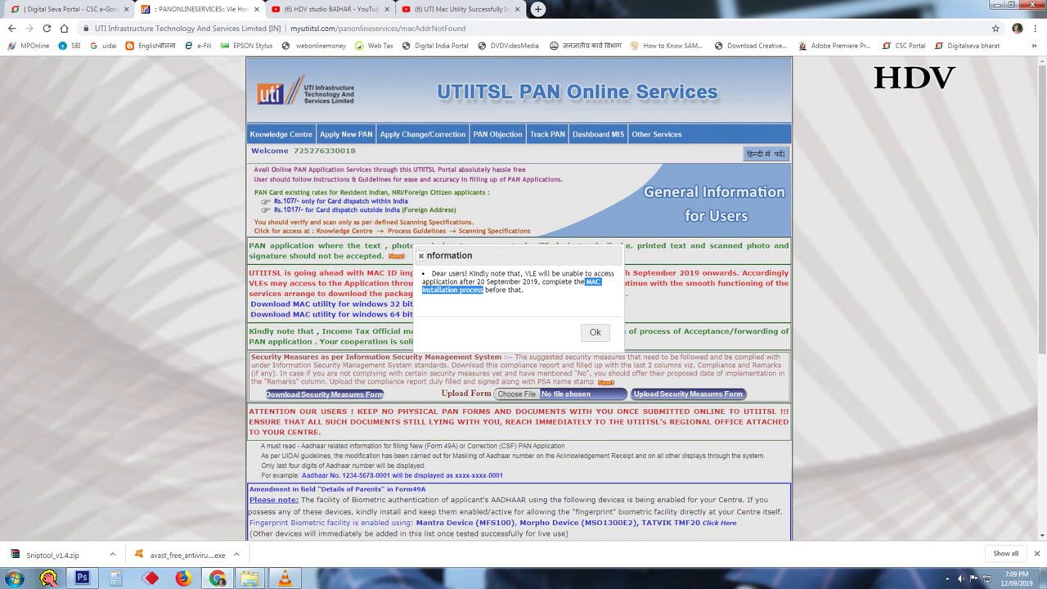
{"action": "key", "text": "Escape"}
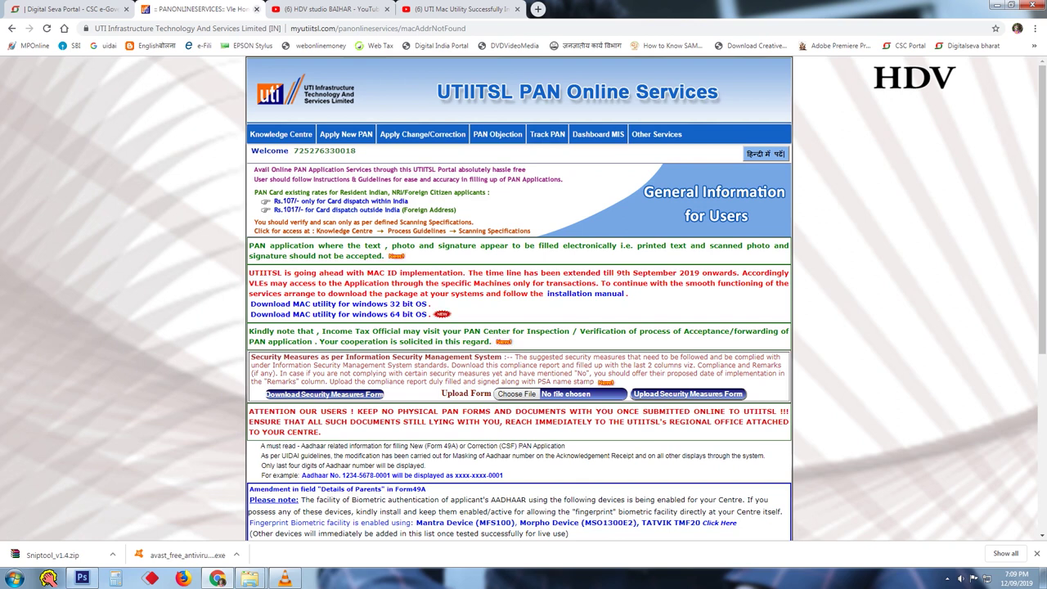
{"action": "left_click", "coordinate": [256, 9]}
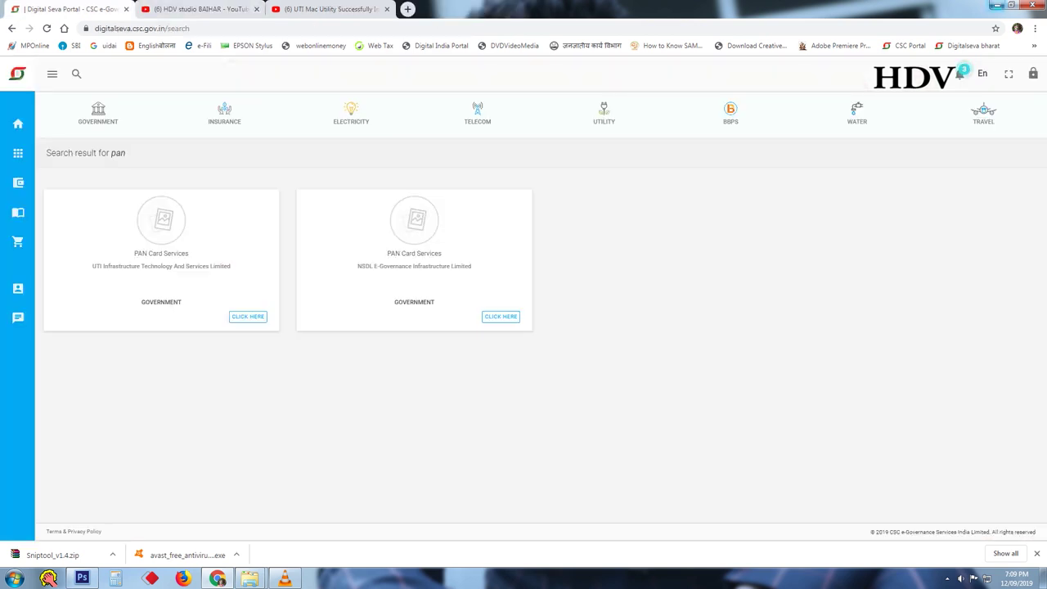
Minimize the browser and move the jre-8u221-windows-x64 installer to a lower free spot on the desktop.
{"action": "left_click", "coordinate": [997, 4]}
{"action": "right_click", "coordinate": [633, 85]}
{"action": "left_click", "coordinate": [671, 118]}
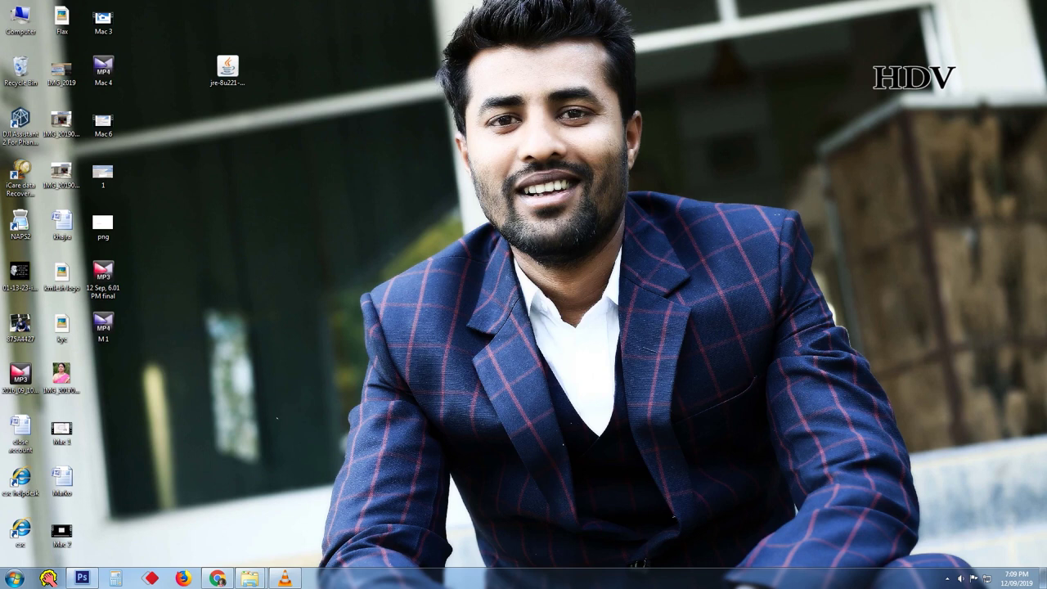
{"action": "left_click", "coordinate": [228, 72]}
{"action": "left_click_drag", "start_coordinate": [227, 69], "coordinate": [269, 171]}
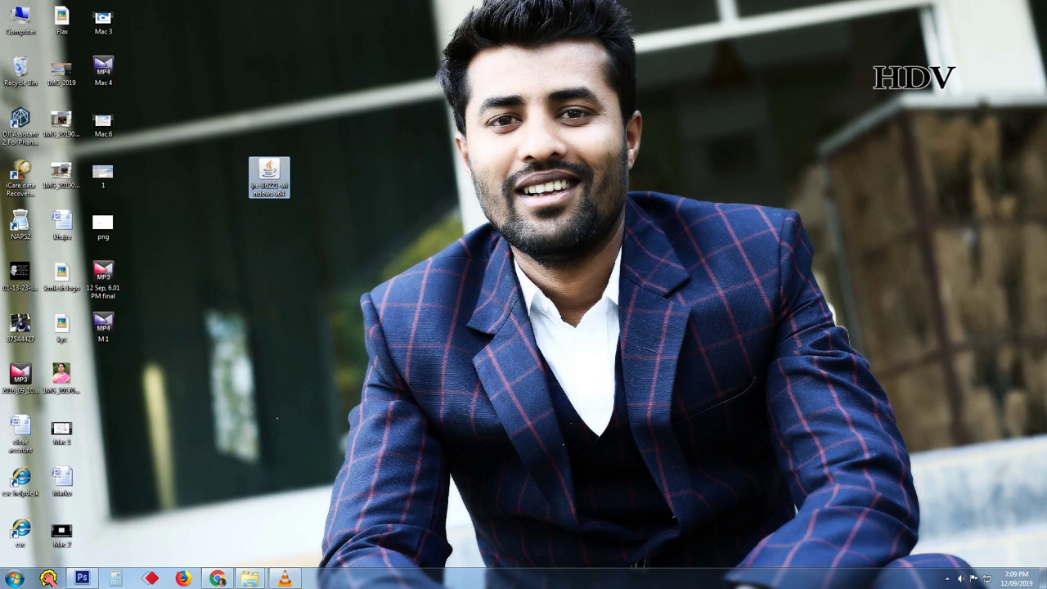
{"action": "right_click", "coordinate": [287, 251]}
{"action": "key", "text": "Return"}
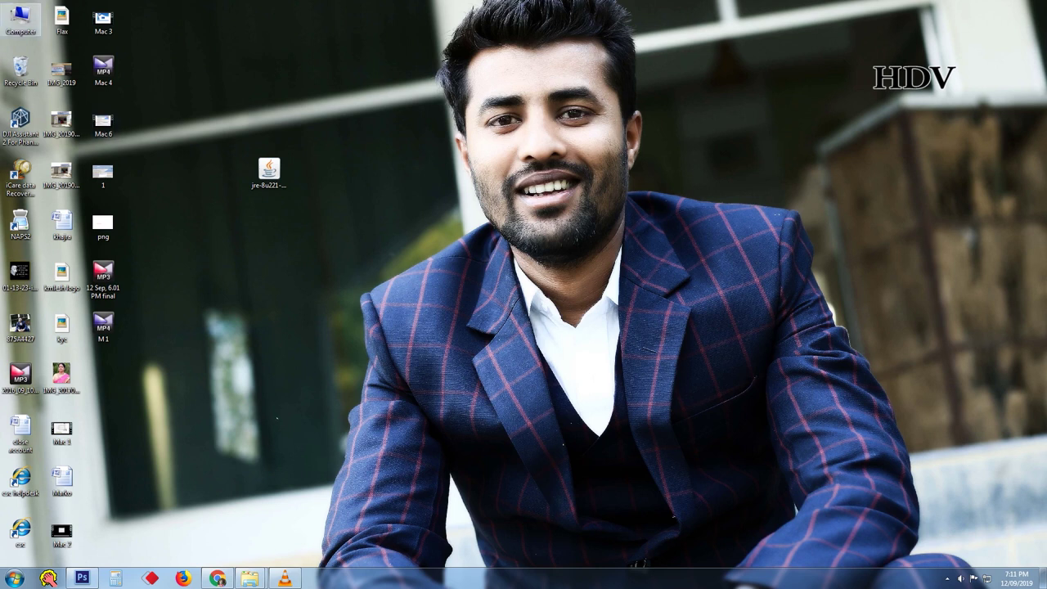
Check the Windows system type in the computer's properties, then return to the desktop.
{"action": "right_click", "coordinate": [22, 20]}
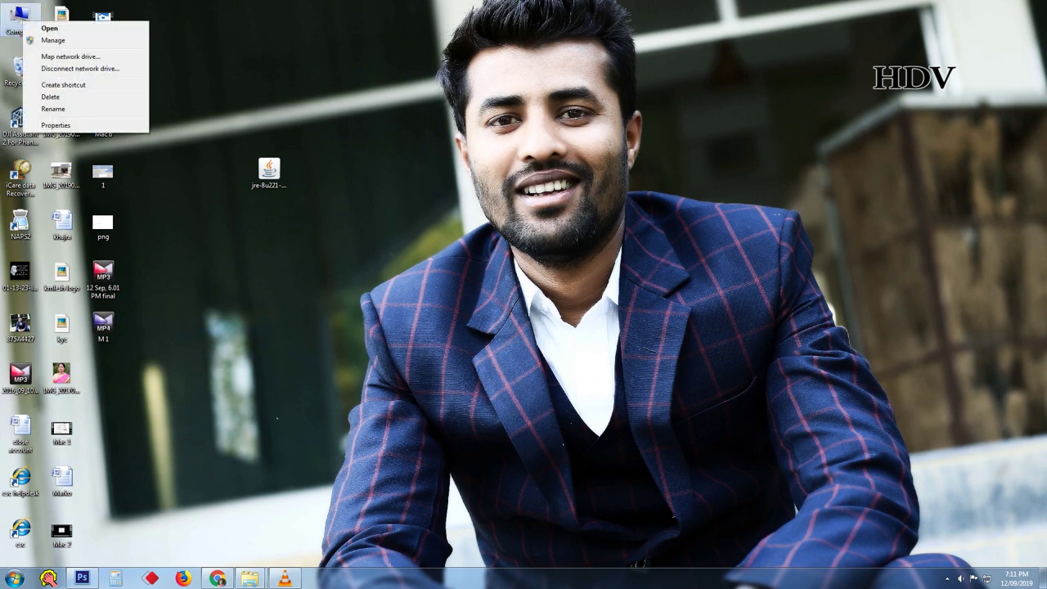
{"action": "left_click", "coordinate": [56, 125]}
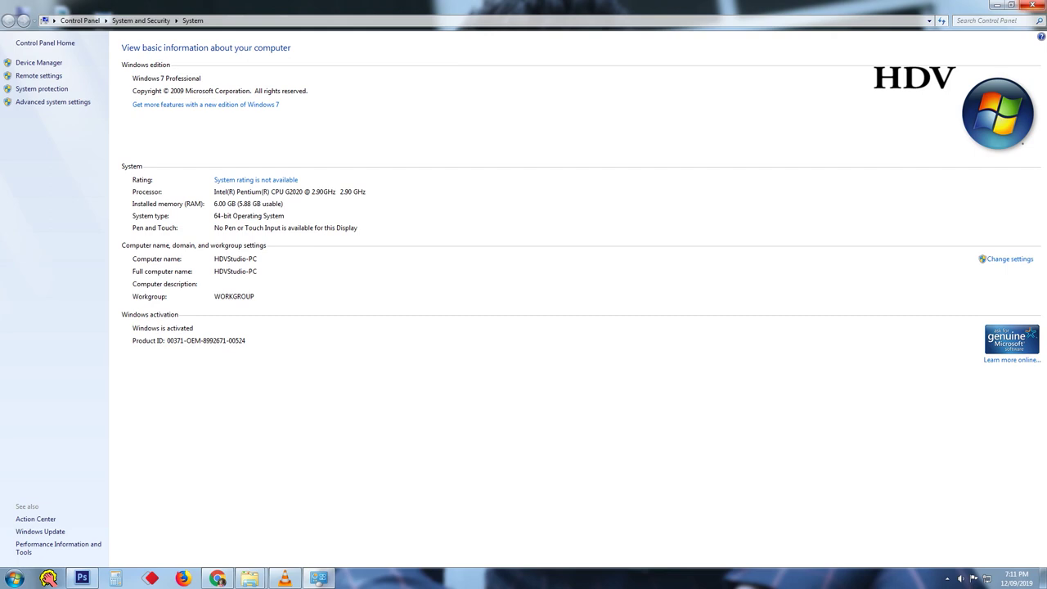
{"action": "left_click", "coordinate": [1032, 5]}
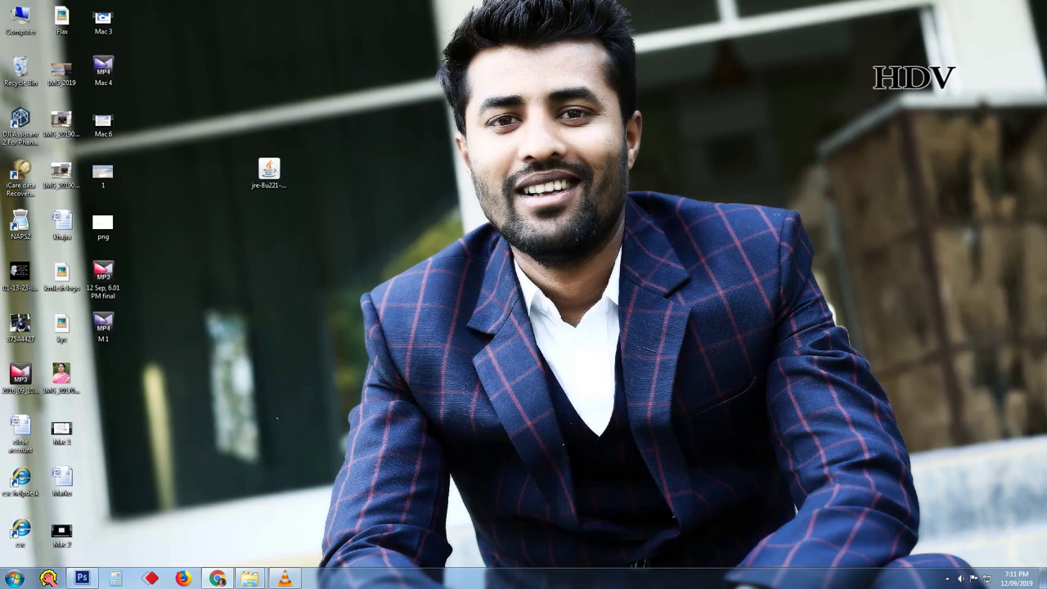
{"action": "right_click", "coordinate": [367, 119]}
{"action": "left_click", "coordinate": [401, 150]}
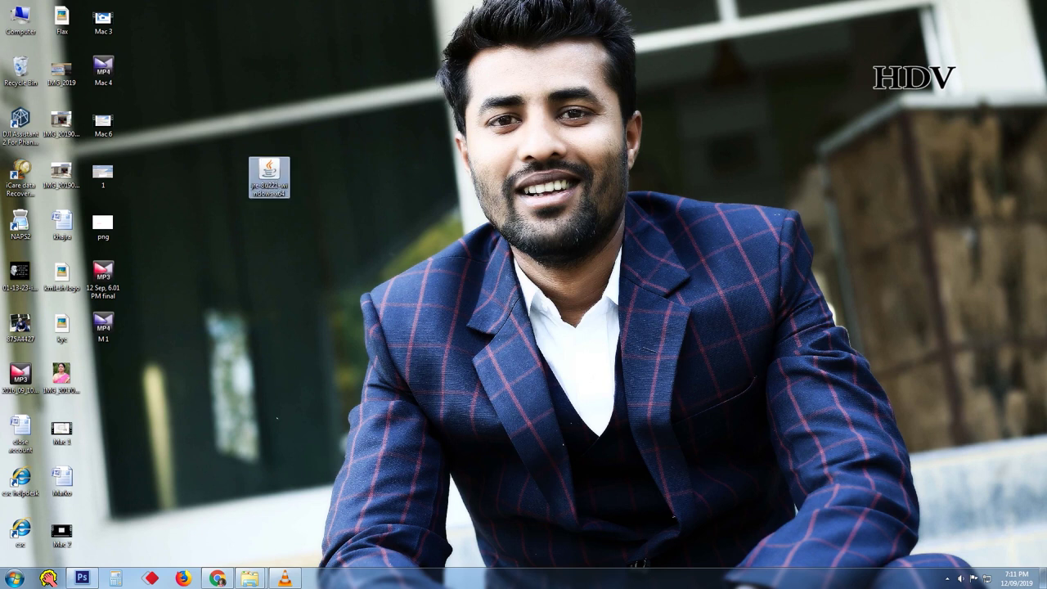
Run the jre-8u221-windows-x64 installer, accept the updated license terms, and complete the Java installation.
{"action": "right_click", "coordinate": [275, 174]}
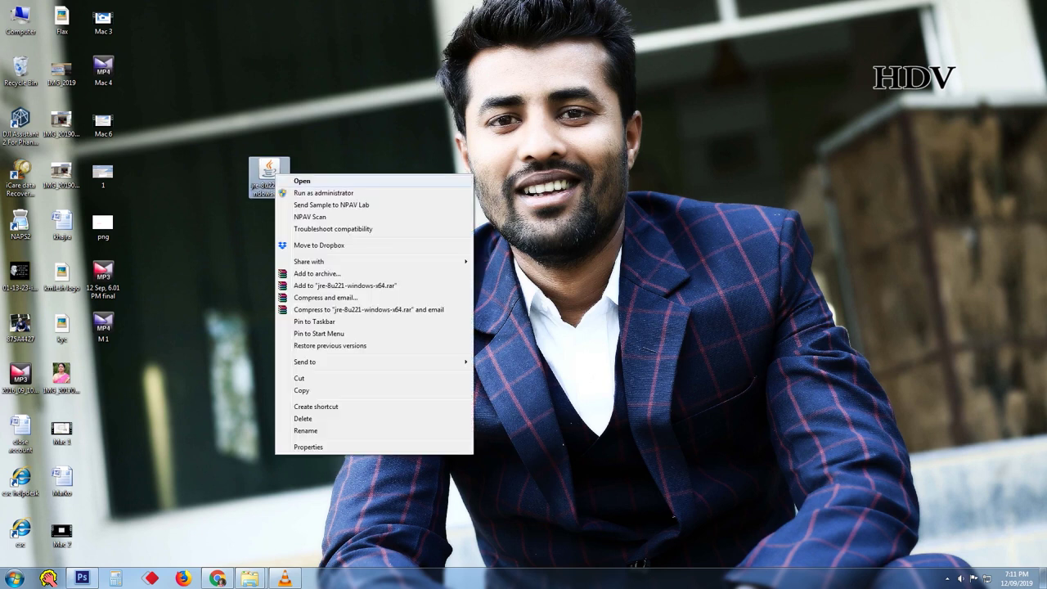
{"action": "left_click", "coordinate": [302, 181]}
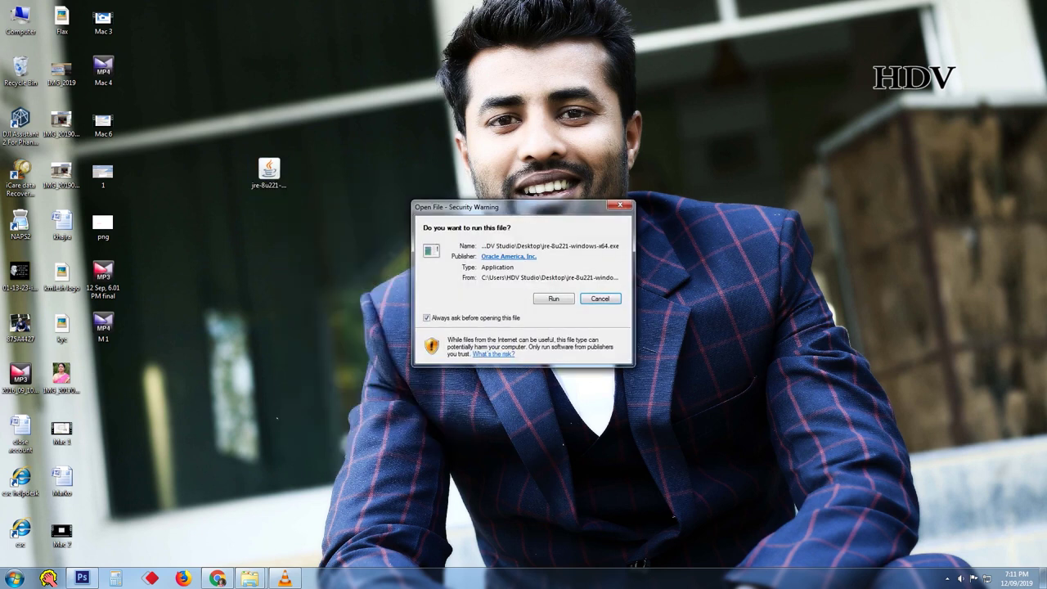
{"action": "left_click", "coordinate": [553, 299]}
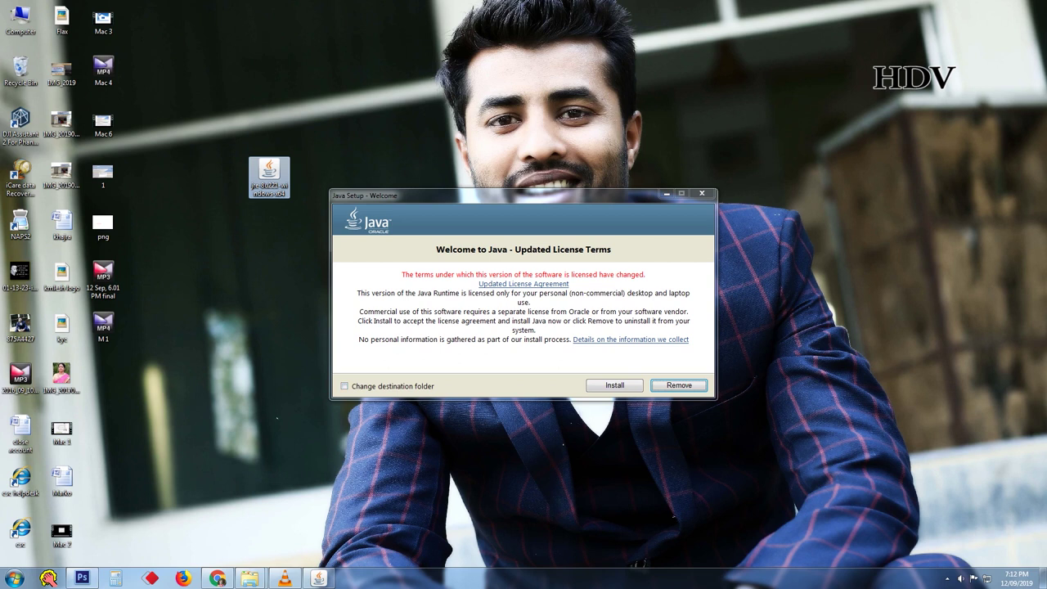
{"action": "left_click", "coordinate": [614, 386]}
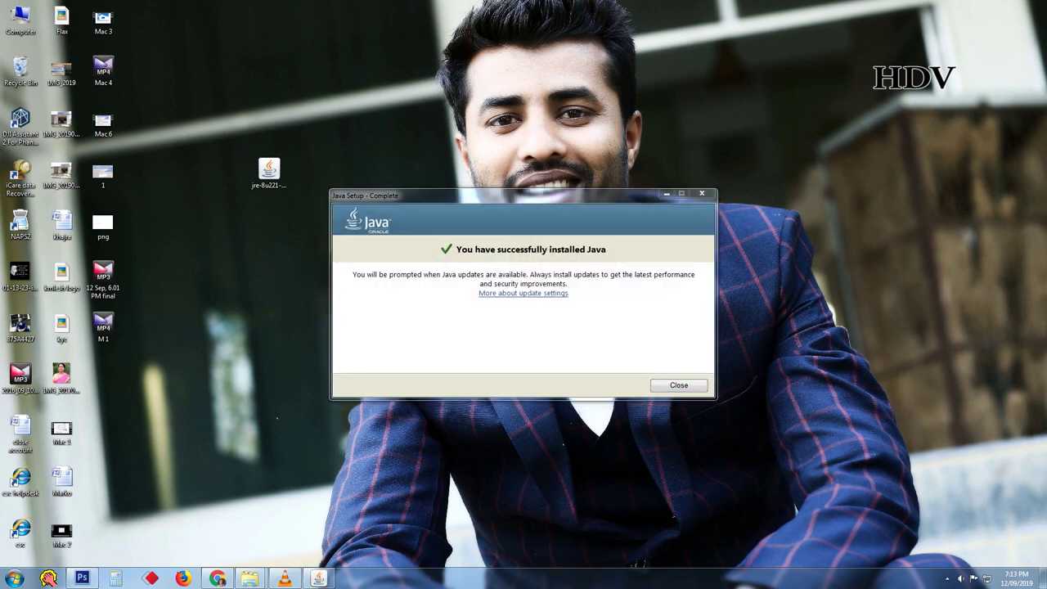
{"action": "key", "text": "Return"}
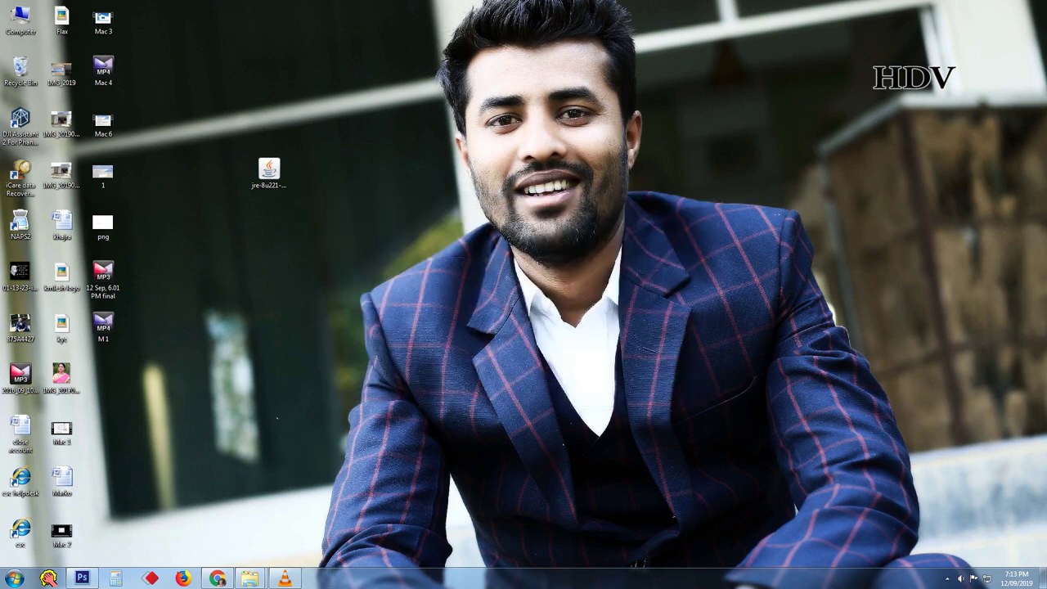
{"action": "right_click", "coordinate": [401, 292]}
{"action": "left_click", "coordinate": [431, 324]}
Open the installed Java folder jre1.8.0_221 under Program Files on Local Disk (C:) in a maximized window.
{"action": "mouse_move", "coordinate": [250, 578]}
{"action": "left_click", "coordinate": [14, 578]}
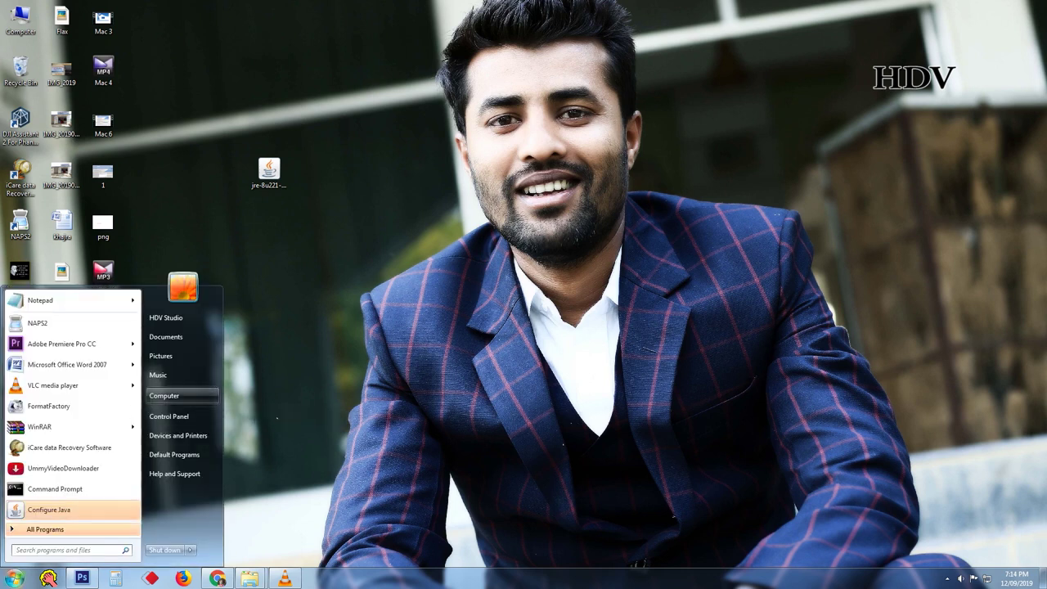
{"action": "left_click", "coordinate": [168, 395]}
{"action": "double_click", "coordinate": [569, 98]}
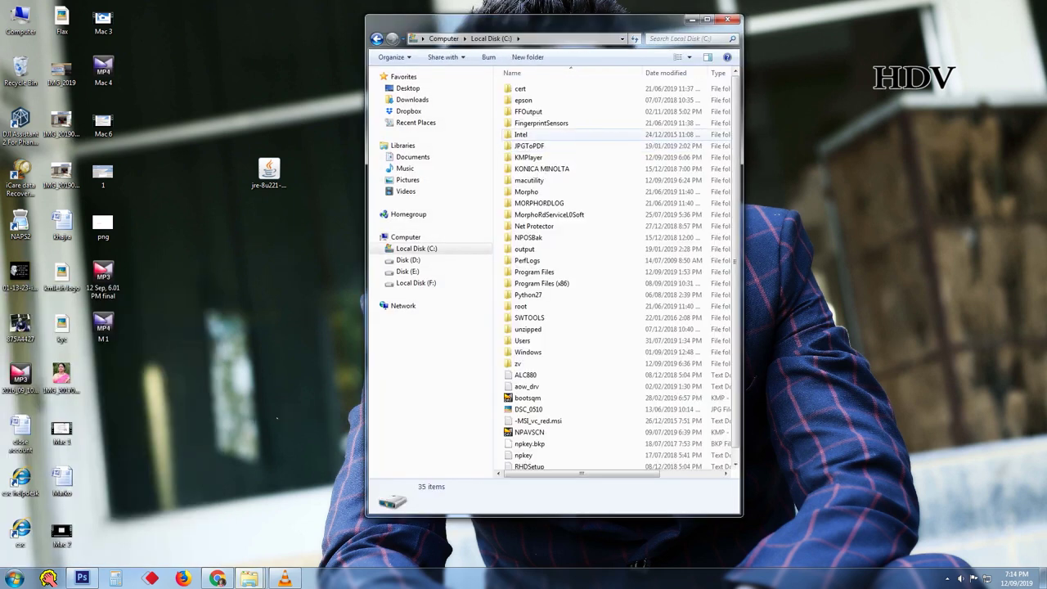
{"action": "key", "text": "super+Up"}
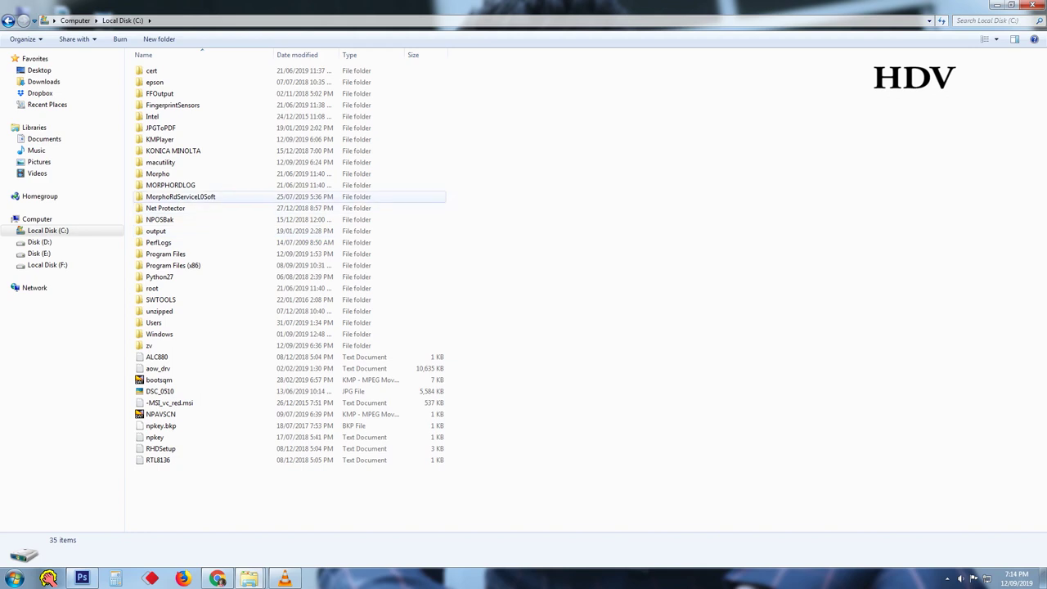
{"action": "double_click", "coordinate": [166, 254]}
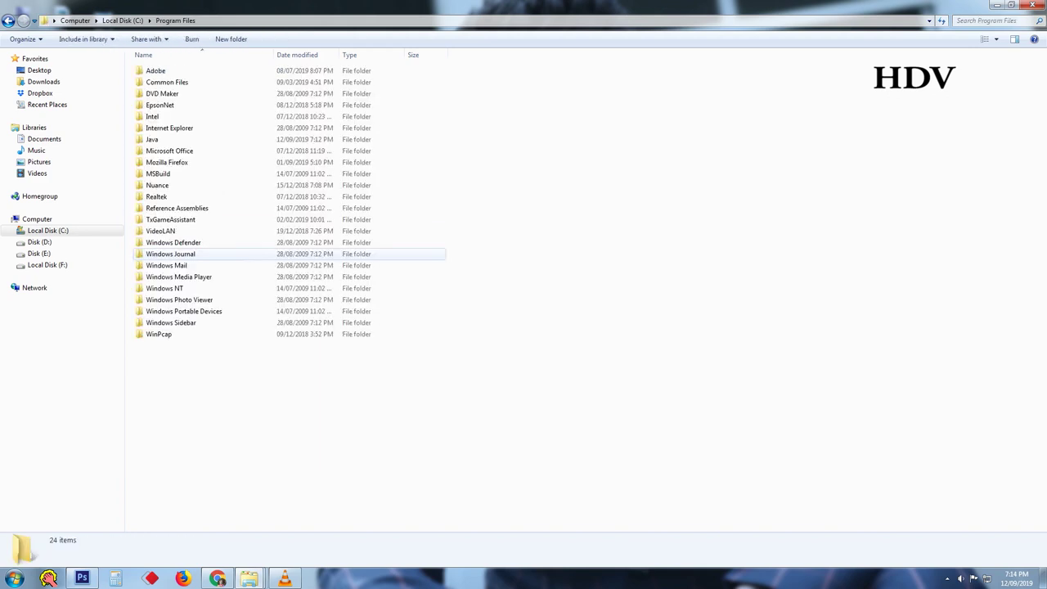
{"action": "double_click", "coordinate": [153, 139]}
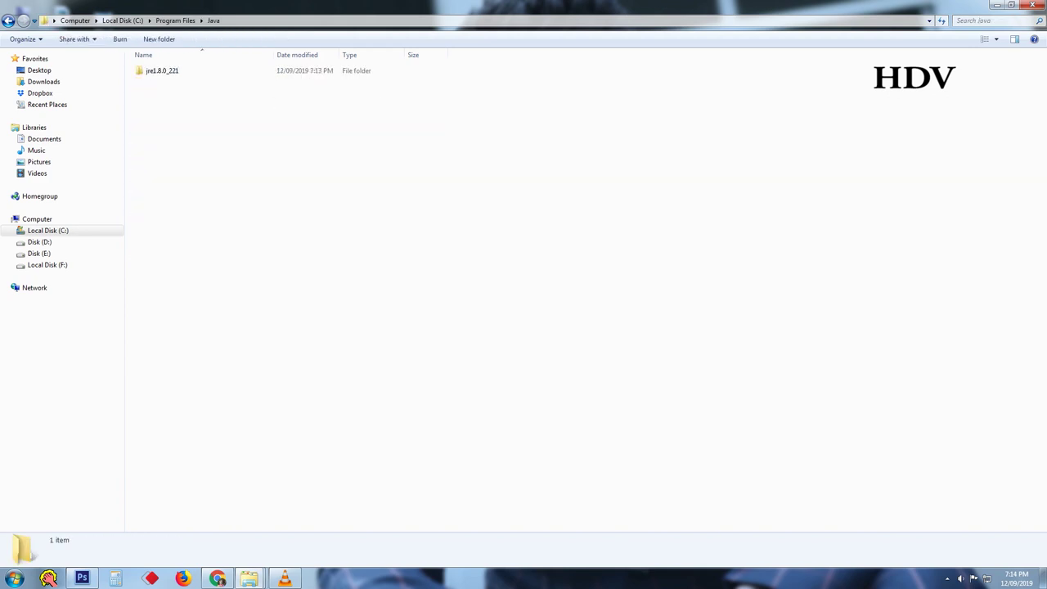
{"action": "double_click", "coordinate": [160, 70]}
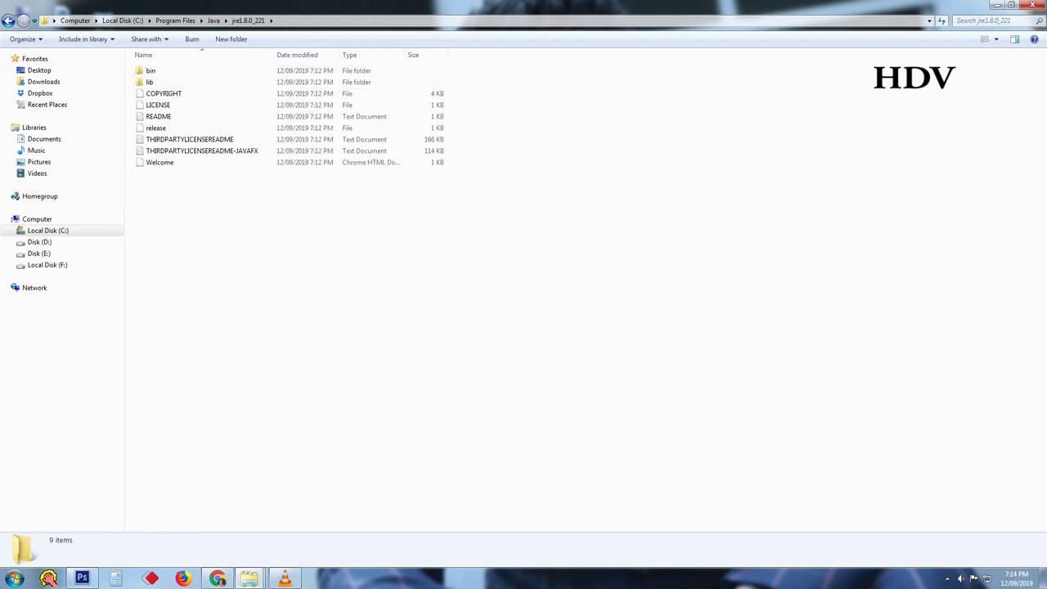
{"action": "left_click_drag", "start_coordinate": [254, 293], "coordinate": [126, 61]}
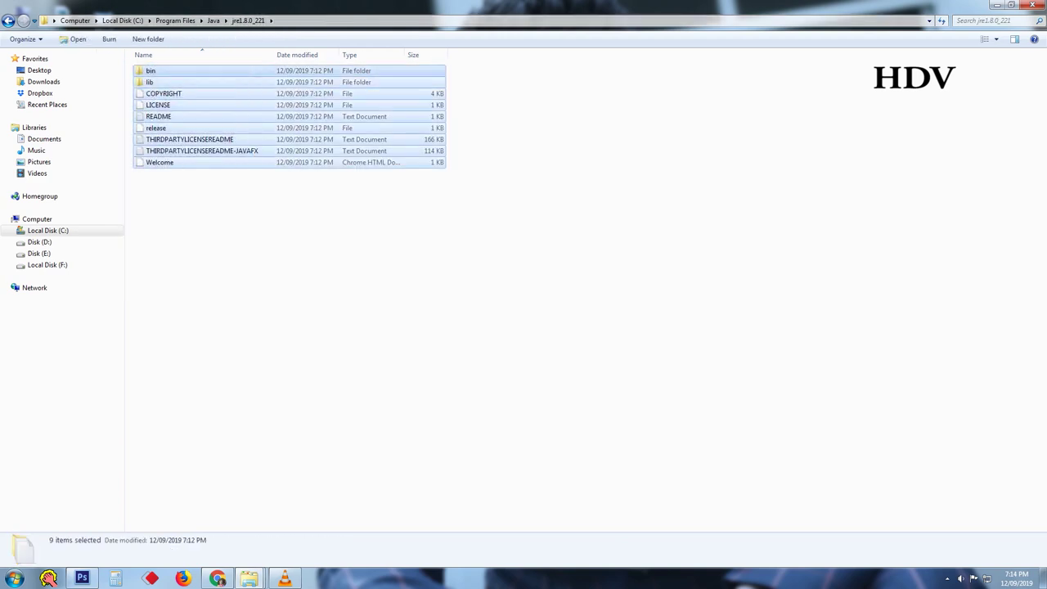
{"action": "left_click", "coordinate": [268, 264]}
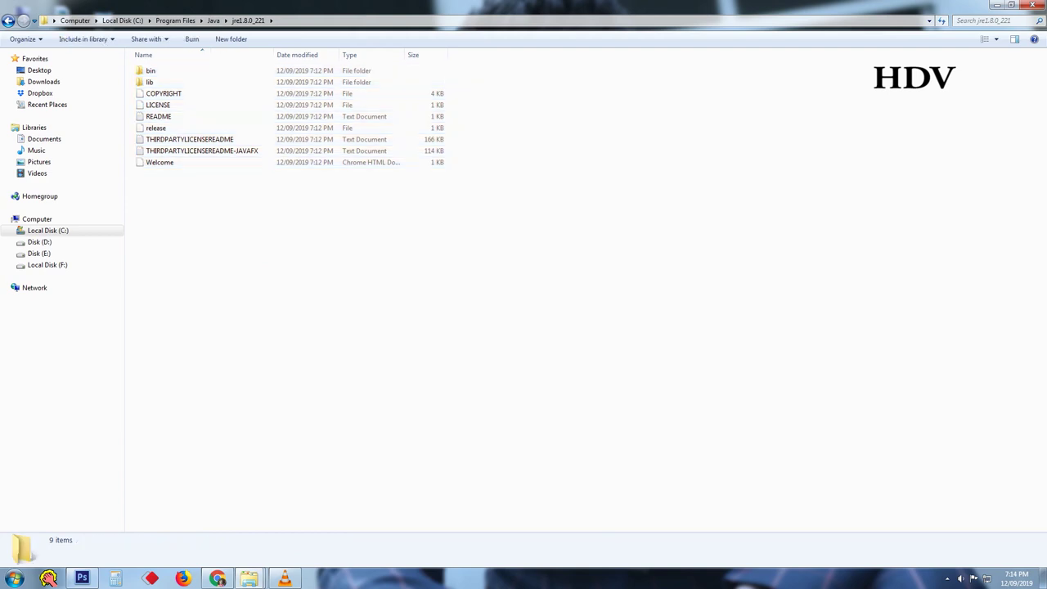
Copy the Java folder's full path, C:\Program Files\Java\jre1.8.0_221, and close the folder window.
{"action": "left_click", "coordinate": [271, 21]}
{"action": "left_click", "coordinate": [303, 21]}
{"action": "key", "text": "Escape"}
{"action": "left_click", "coordinate": [303, 20]}
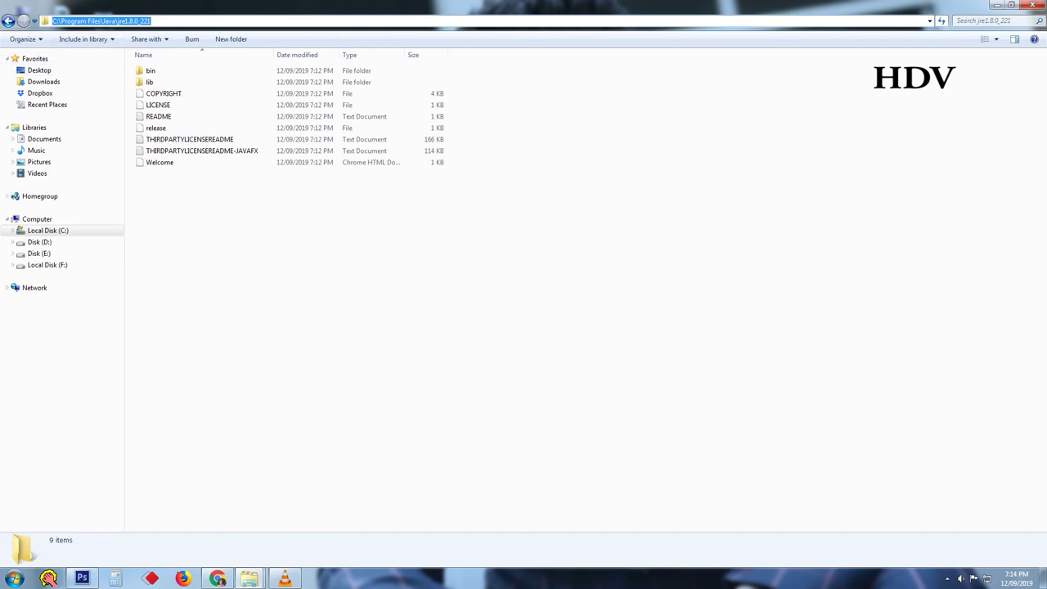
{"action": "right_click", "coordinate": [85, 21]}
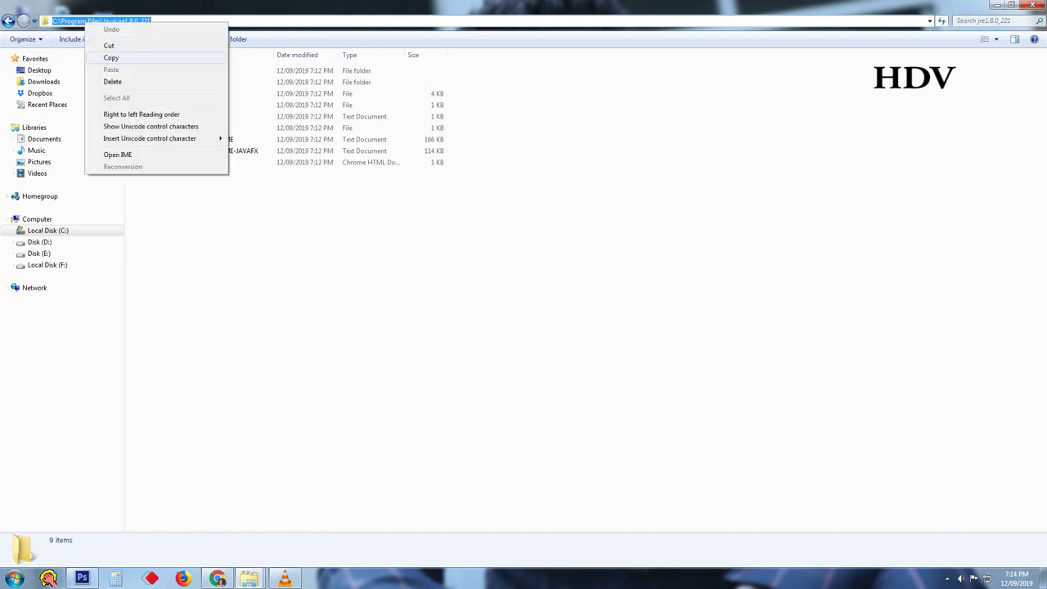
{"action": "left_click", "coordinate": [111, 57]}
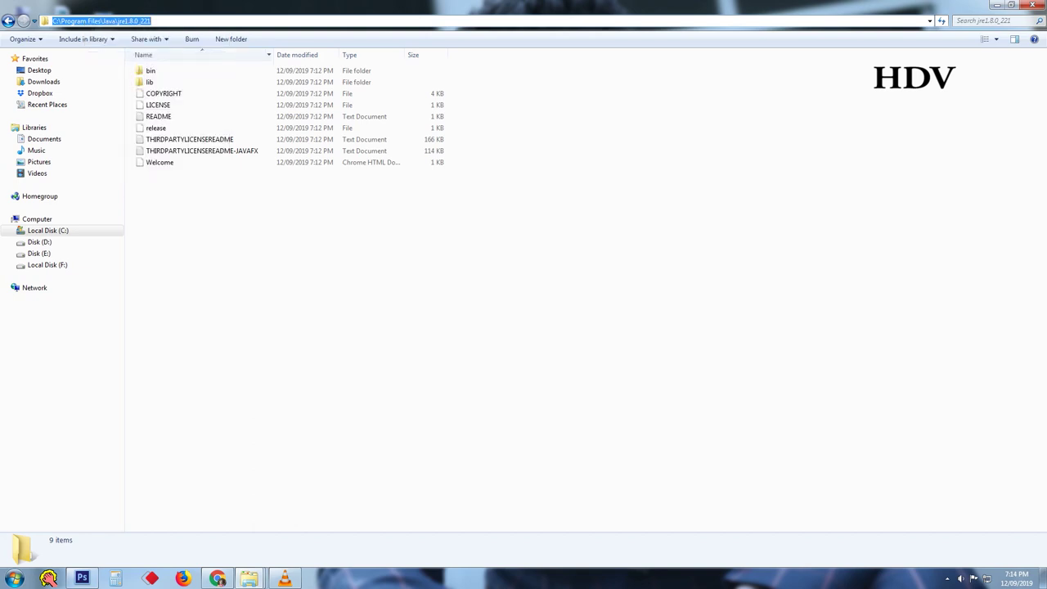
{"action": "left_click", "coordinate": [1032, 6]}
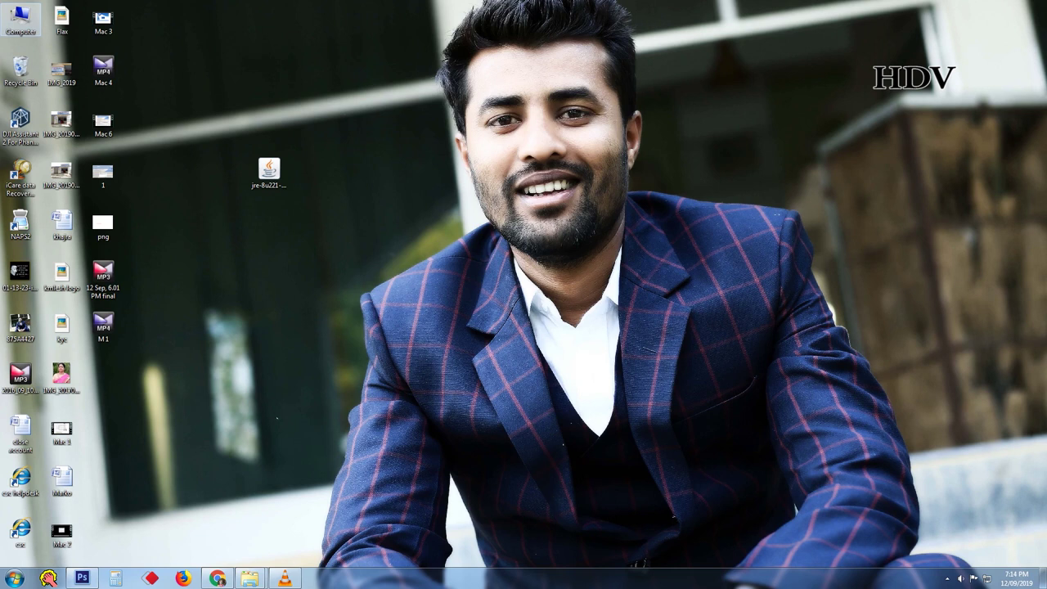
Open the computer's advanced system settings and move the System Properties dialog away from the screen corner.
{"action": "right_click", "coordinate": [20, 14]}
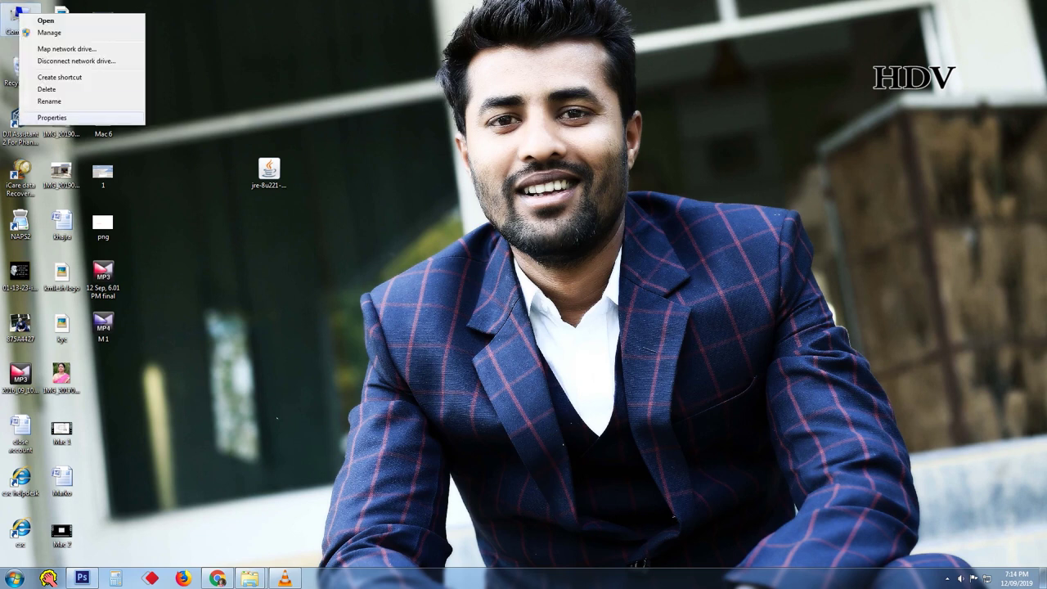
{"action": "left_click", "coordinate": [51, 117]}
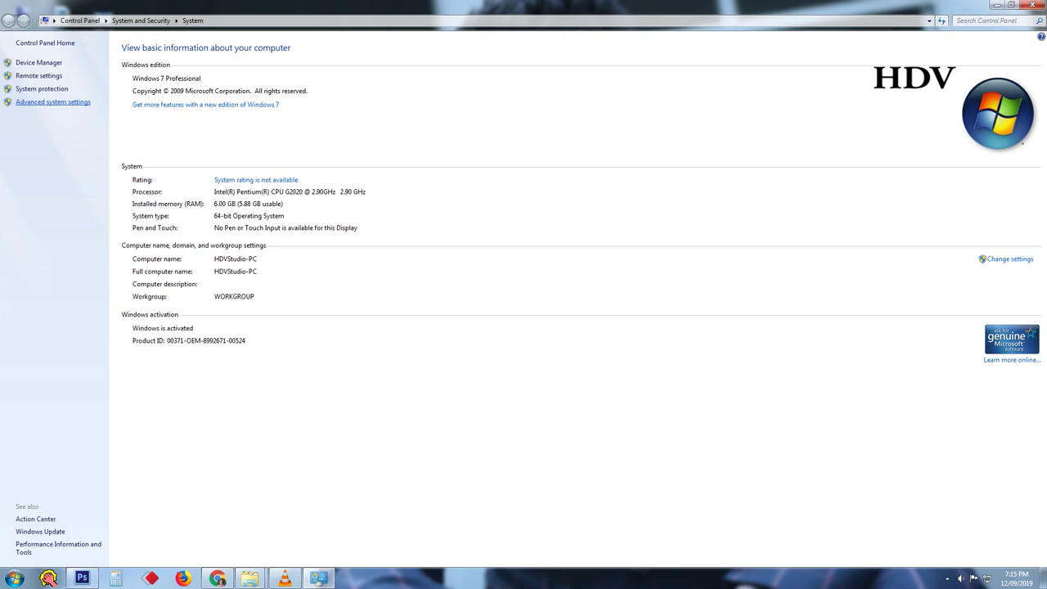
{"action": "left_click", "coordinate": [52, 102]}
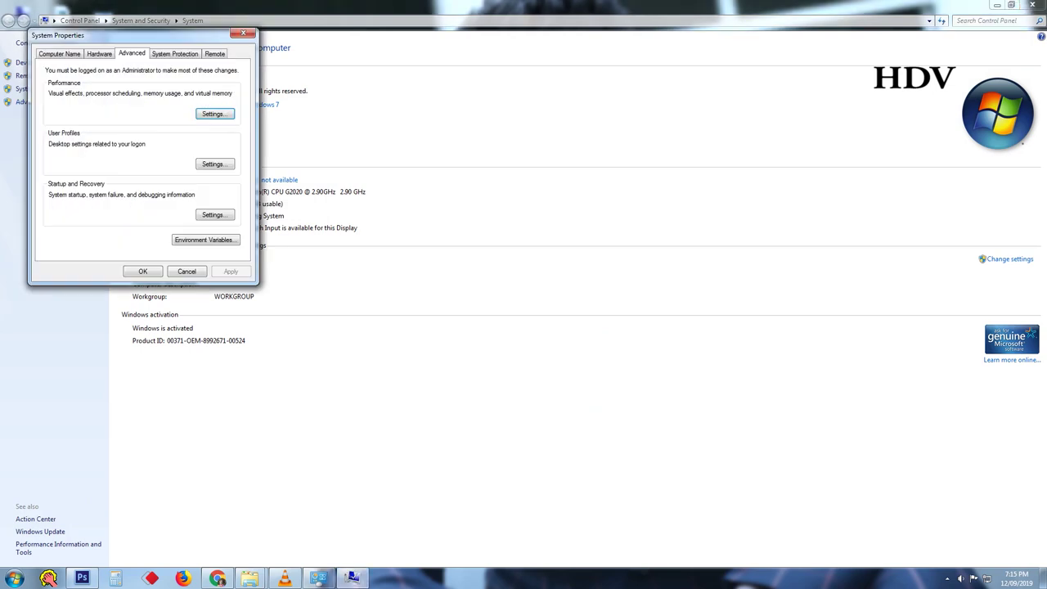
{"action": "left_click_drag", "start_coordinate": [131, 36], "coordinate": [189, 85]}
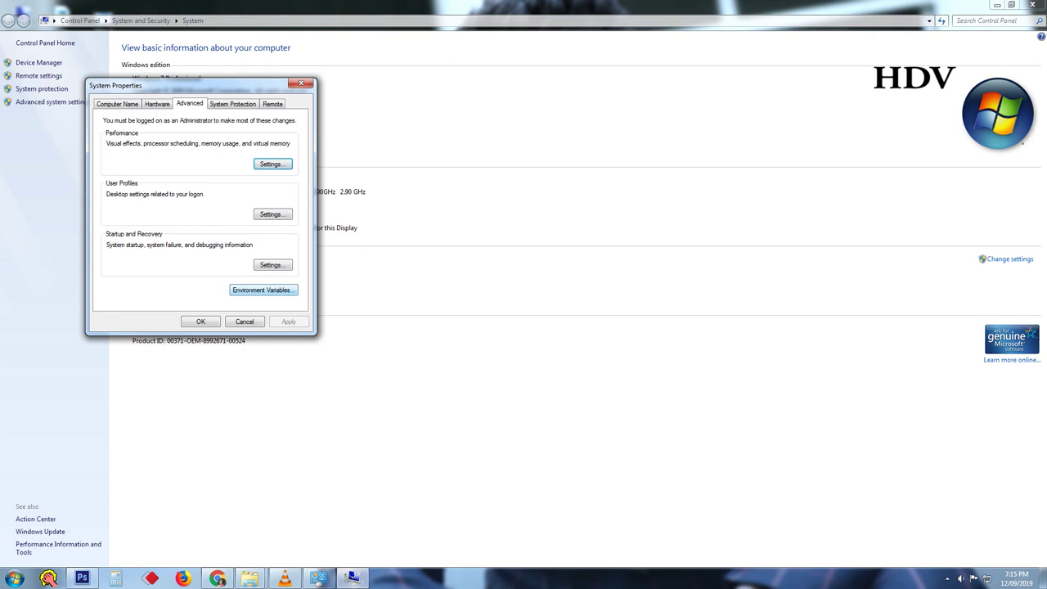
Add a user environment variable named JRE_HOME with the value C:\Program Files\Java\jre1.8.0_221 and accept the system property dialogs.
{"action": "left_click", "coordinate": [263, 290]}
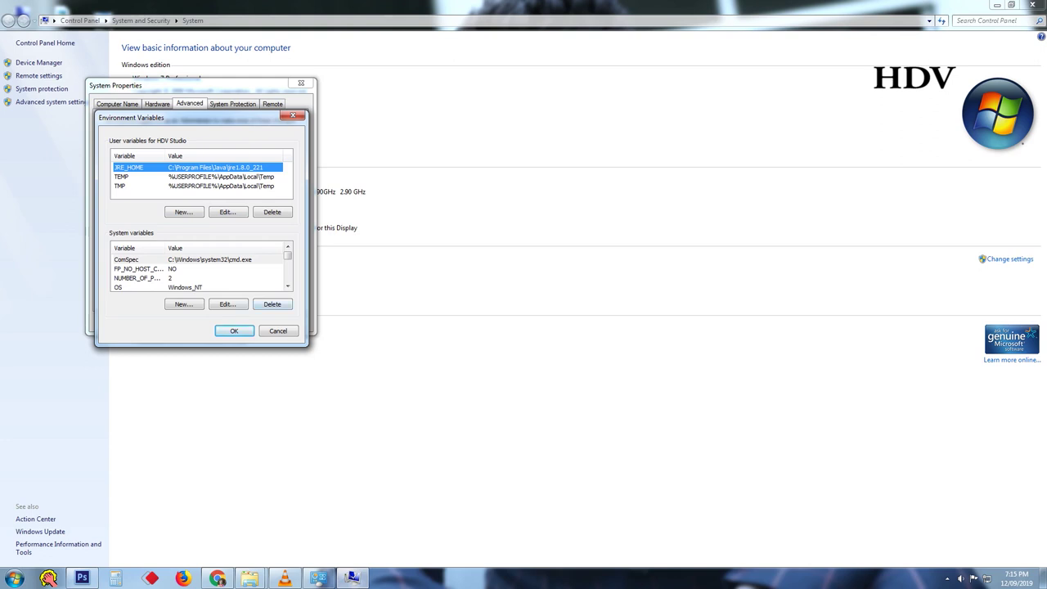
{"action": "left_click", "coordinate": [183, 212]}
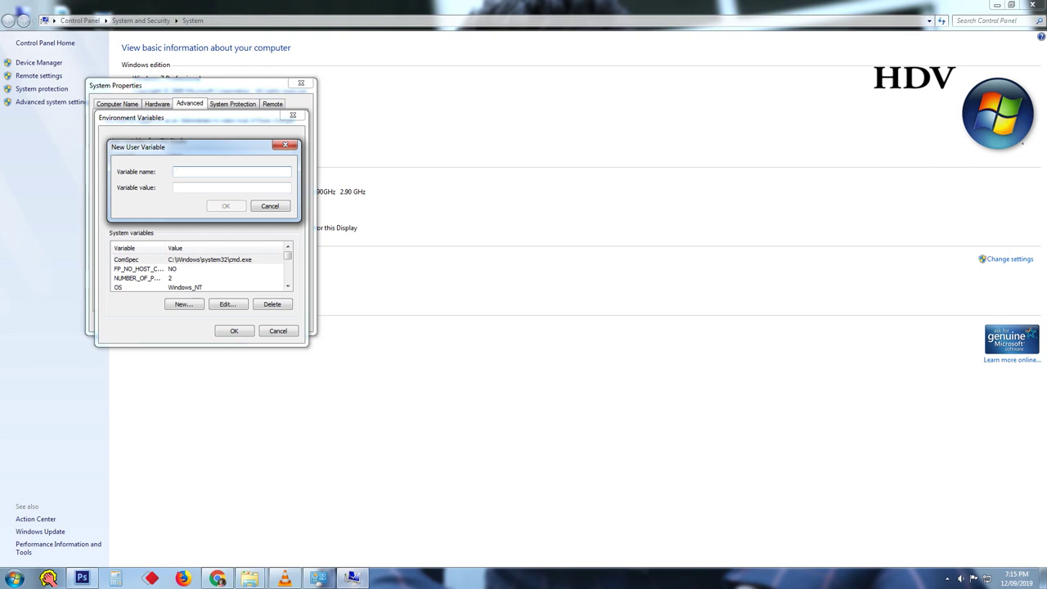
{"action": "type", "text": "JRE_HOME"}
{"action": "left_click", "coordinate": [177, 187]}
{"action": "key", "text": "ctrl+v"}
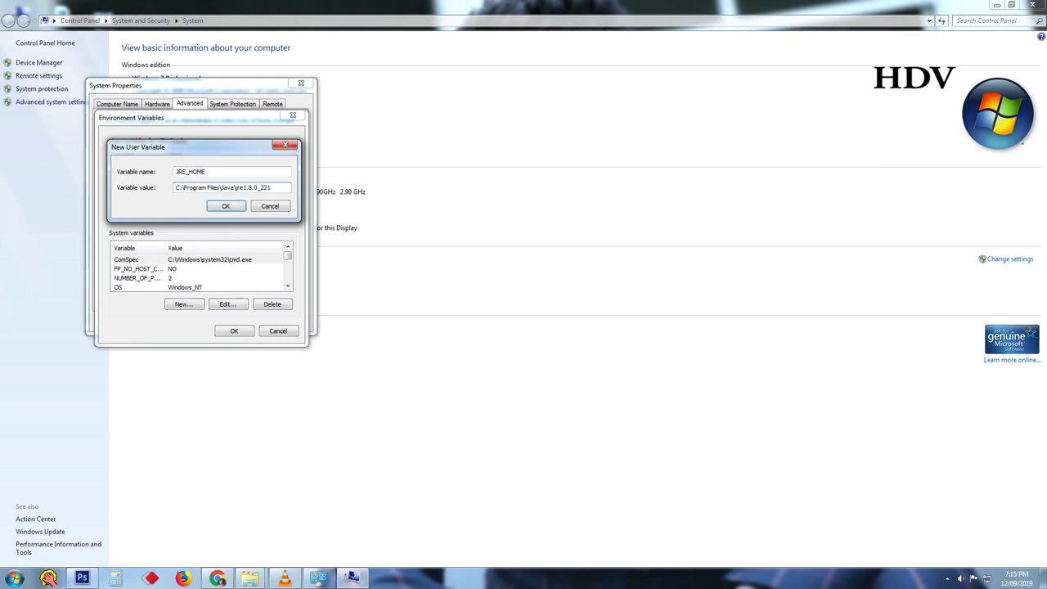
{"action": "key", "text": "Return"}
{"action": "left_click", "coordinate": [234, 330]}
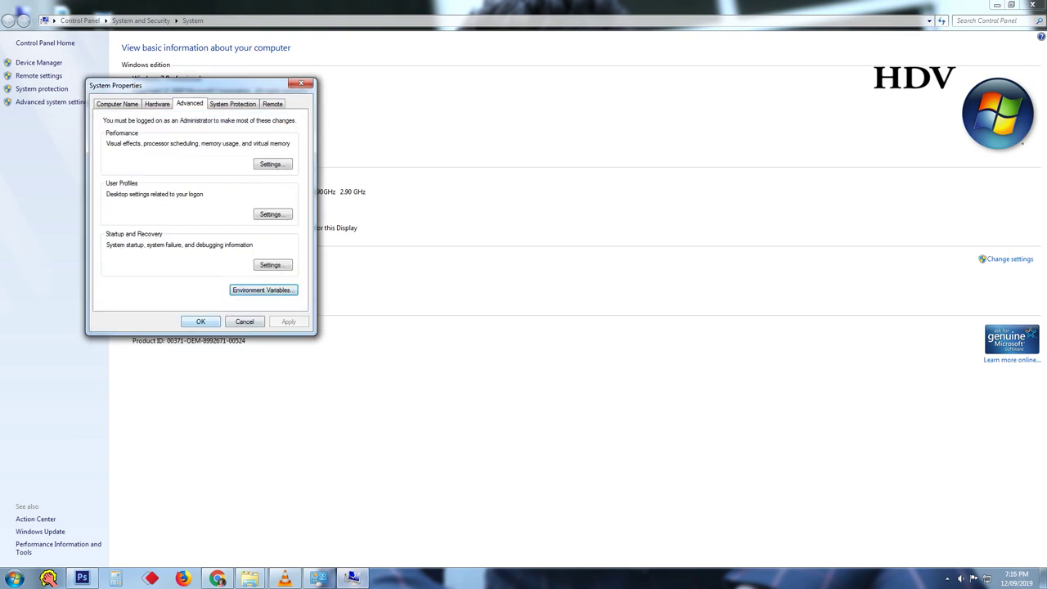
{"action": "left_click", "coordinate": [200, 322]}
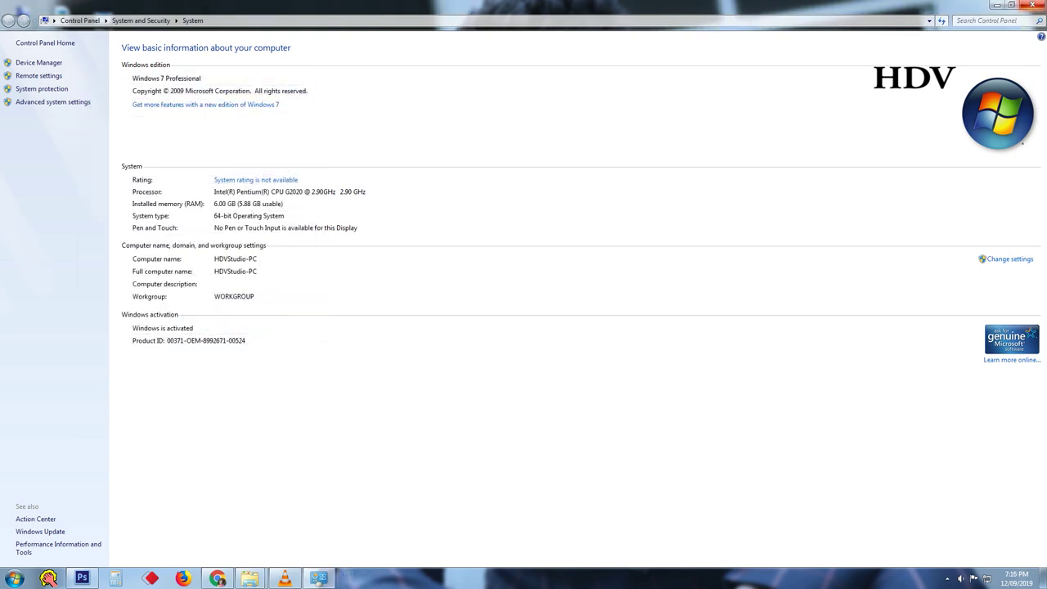
Close the System window, refresh the desktop, and open the computer's shutdown options.
{"action": "left_click", "coordinate": [1033, 4]}
{"action": "right_click", "coordinate": [546, 140]}
{"action": "left_click", "coordinate": [572, 169]}
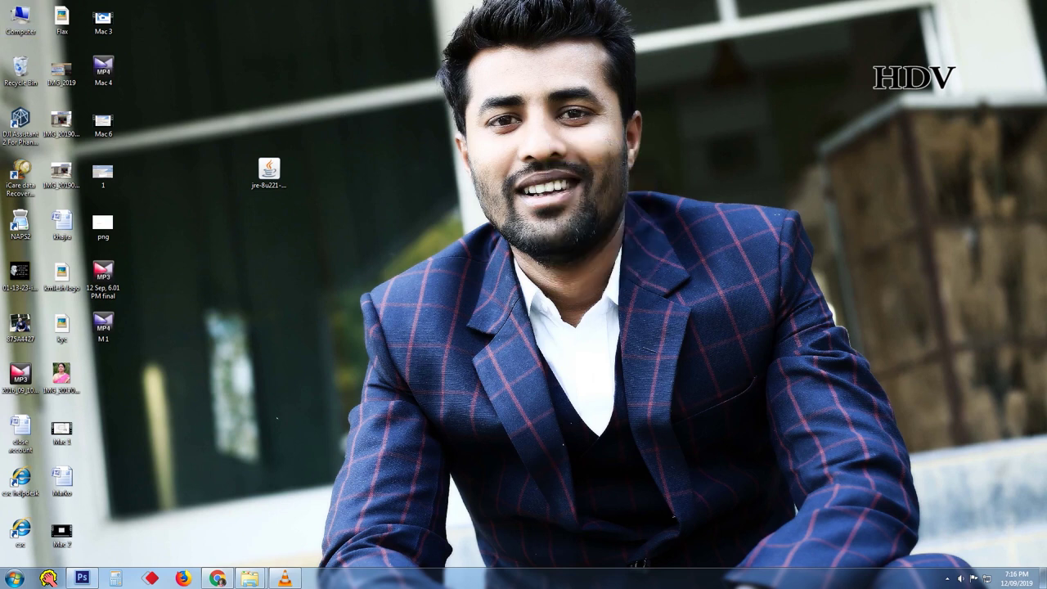
{"action": "left_click", "coordinate": [14, 577]}
{"action": "left_click", "coordinate": [190, 549]}
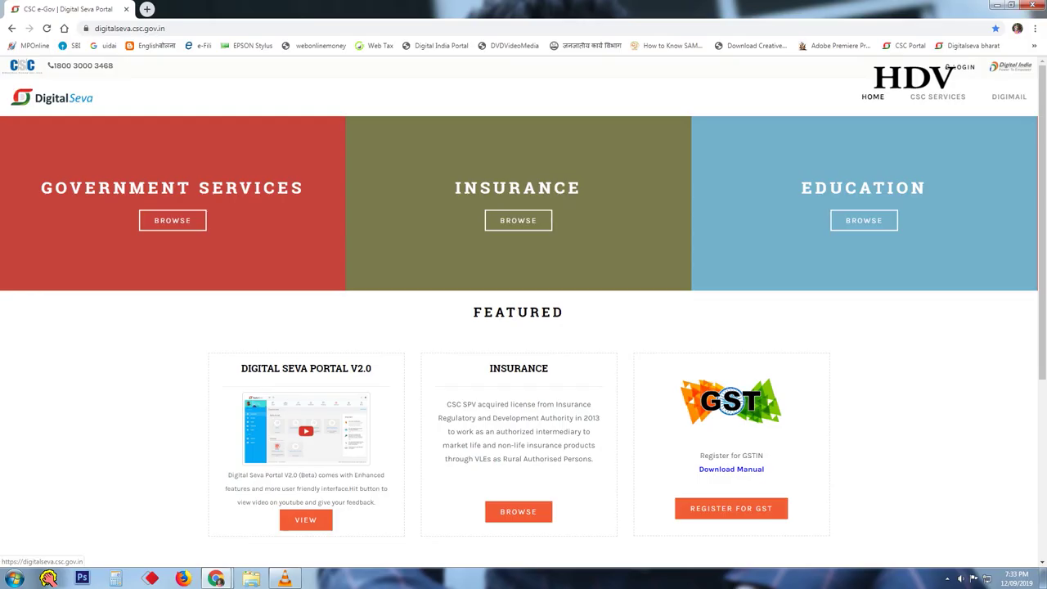
{"action": "key", "text": "F5"}
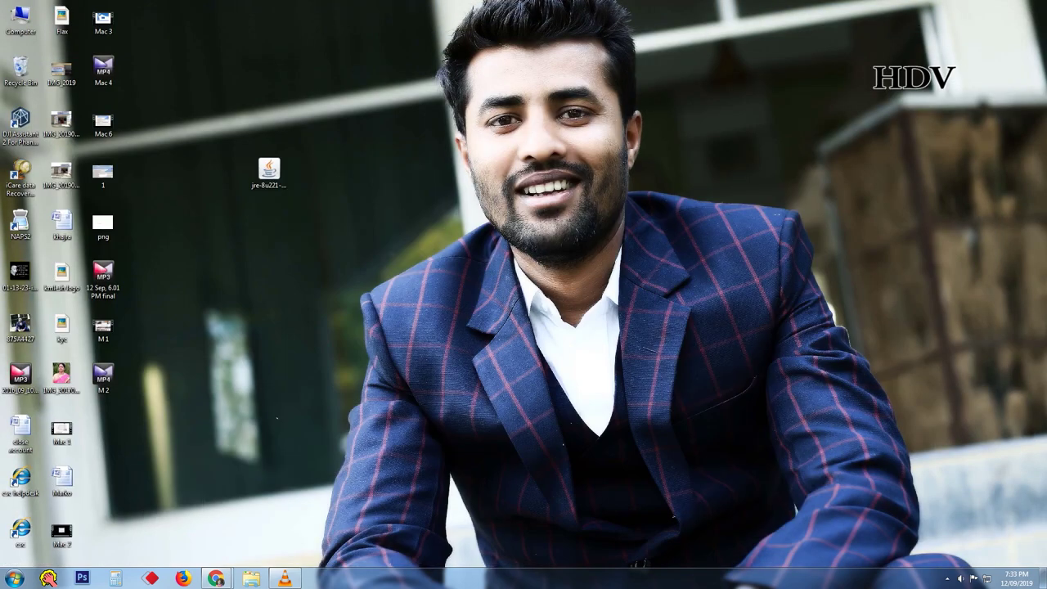
{"action": "left_click", "coordinate": [264, 180]}
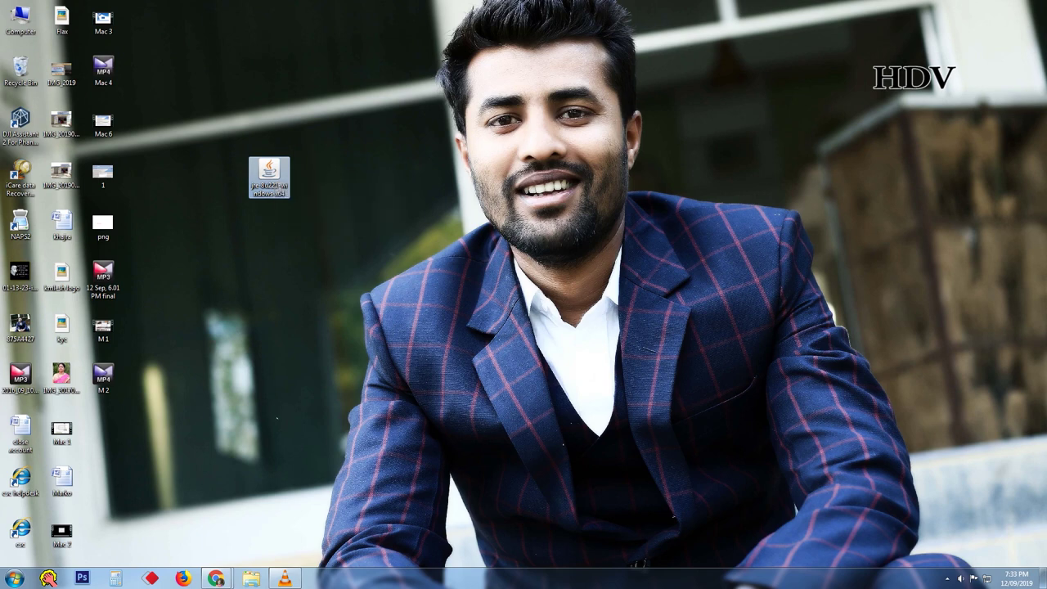
Switch to the Digital Seva portal in Chrome and search its services for "pan".
{"action": "mouse_move", "coordinate": [217, 579]}
{"action": "left_click", "coordinate": [163, 503]}
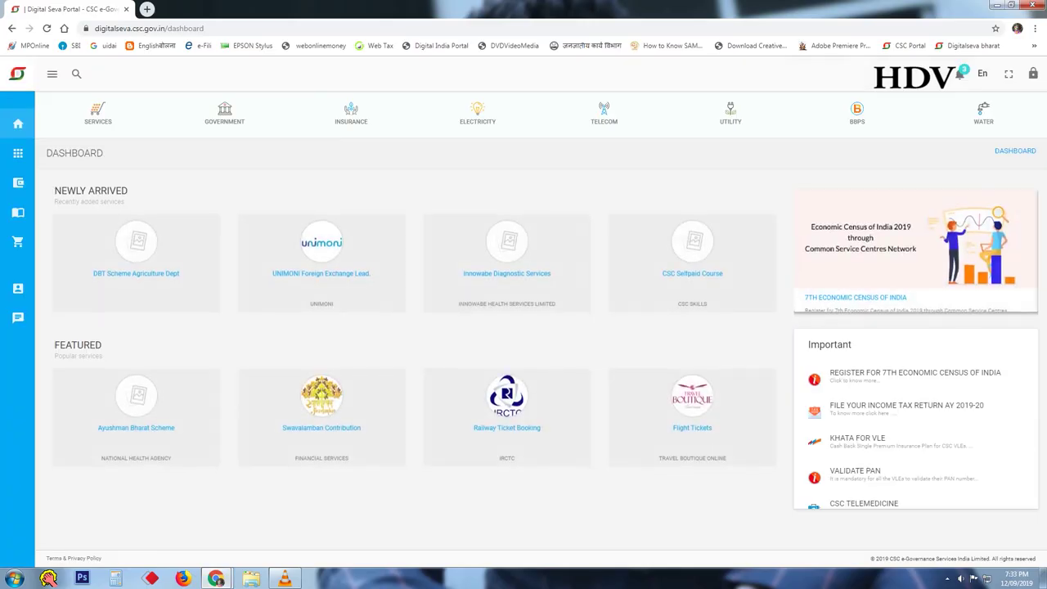
{"action": "left_click", "coordinate": [76, 73]}
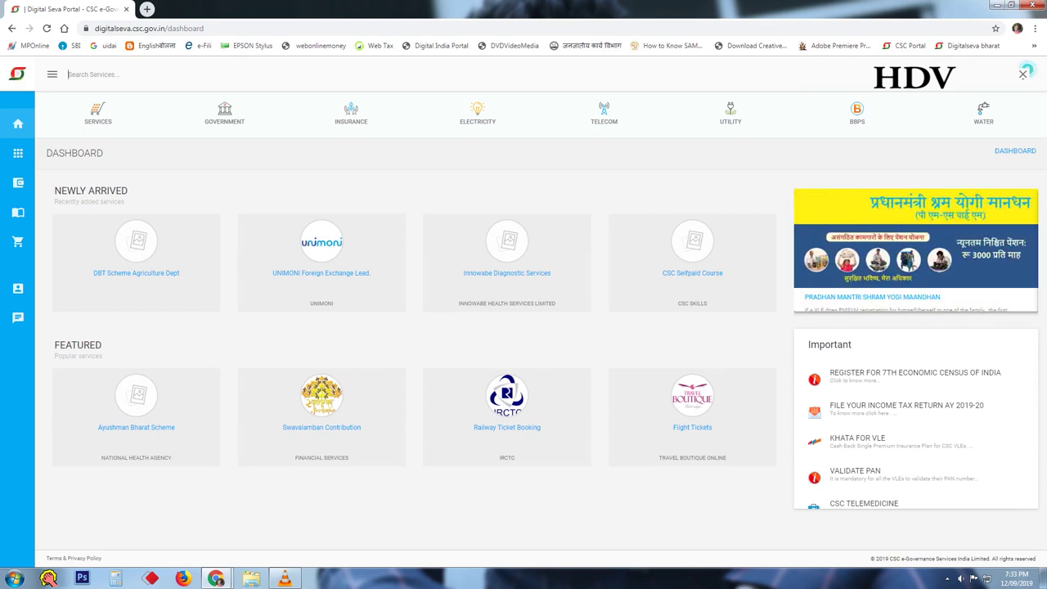
{"action": "type", "text": "pan"}
{"action": "key", "text": "Return"}
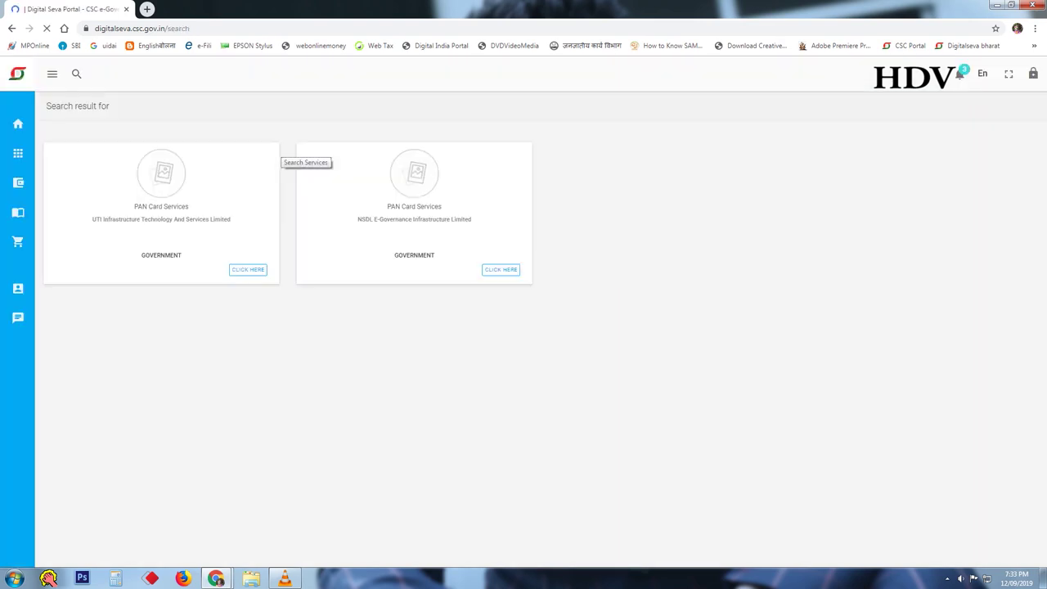
Open the PAN Card Services of UTI Infrastructure Technology And Services Limited and enter the portal for VLE users.
{"action": "left_click", "coordinate": [248, 316]}
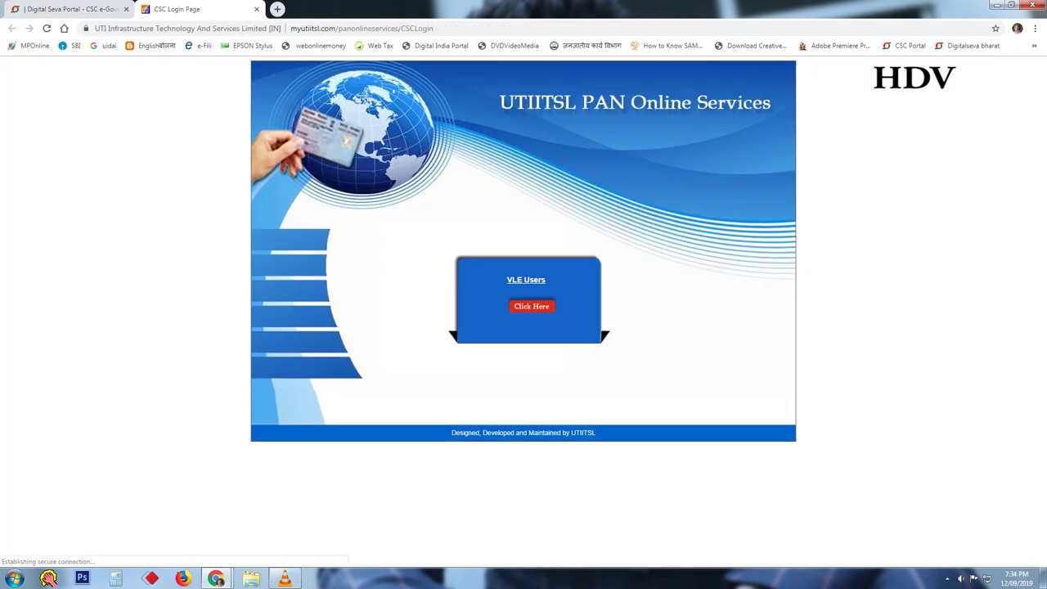
{"action": "left_click", "coordinate": [531, 306]}
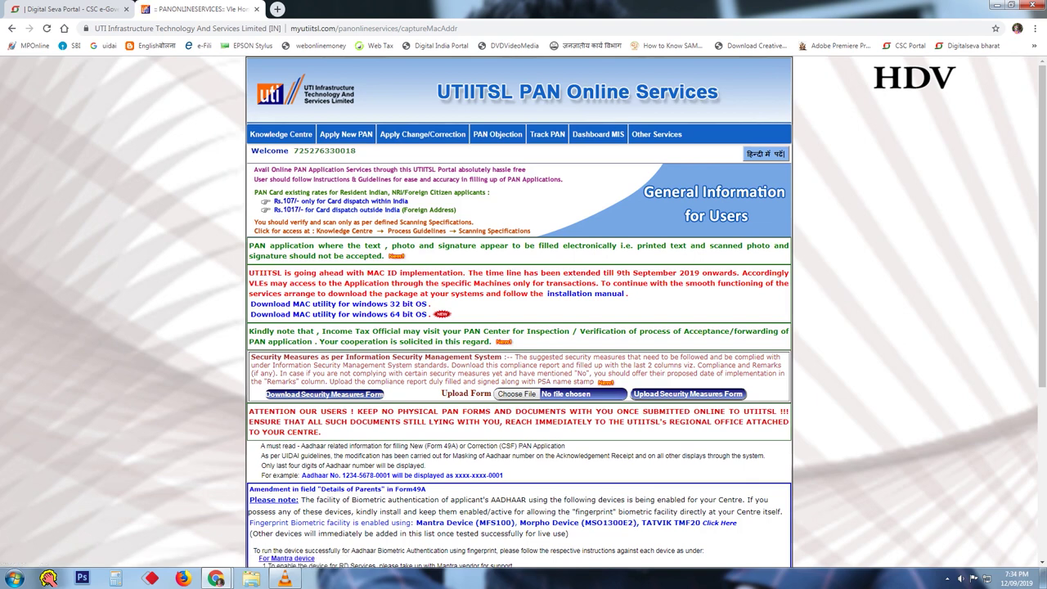
{"action": "scroll", "coordinate": [523, 311], "scroll_direction": "down", "scroll_amount": 2}
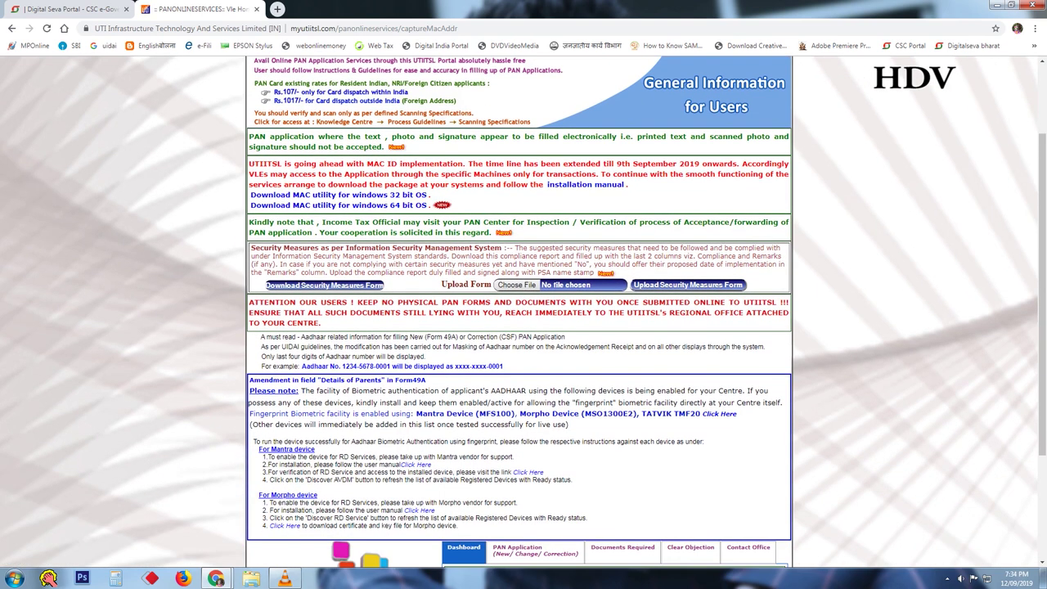
{"action": "scroll", "coordinate": [524, 311], "scroll_direction": "up", "scroll_amount": 2}
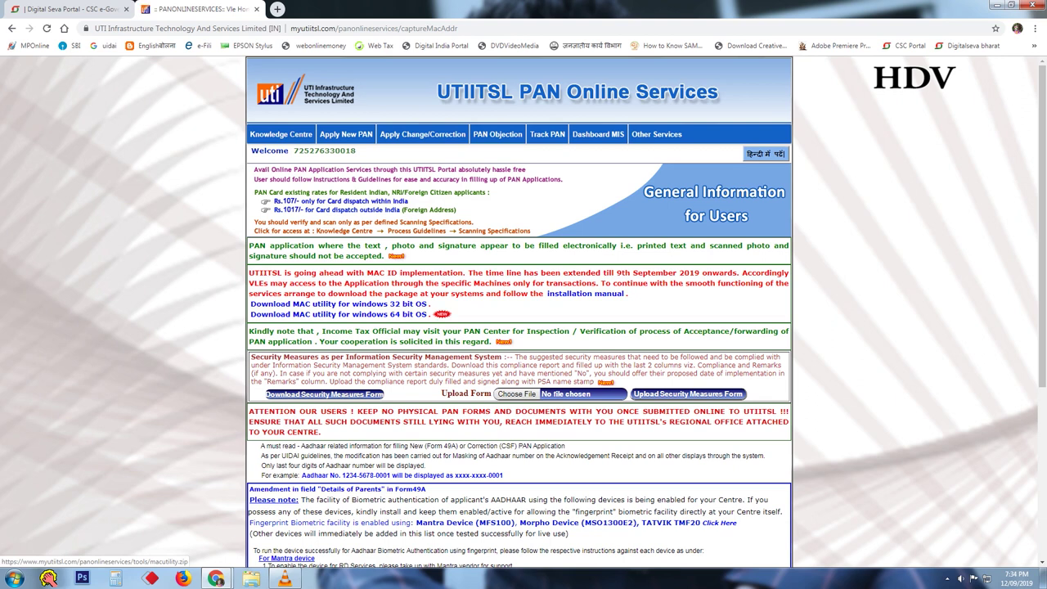
Download the MAC utility for Windows 64 bit OS and show the downloaded archive in its folder.
{"action": "left_click", "coordinate": [339, 313]}
{"action": "left_click", "coordinate": [112, 554]}
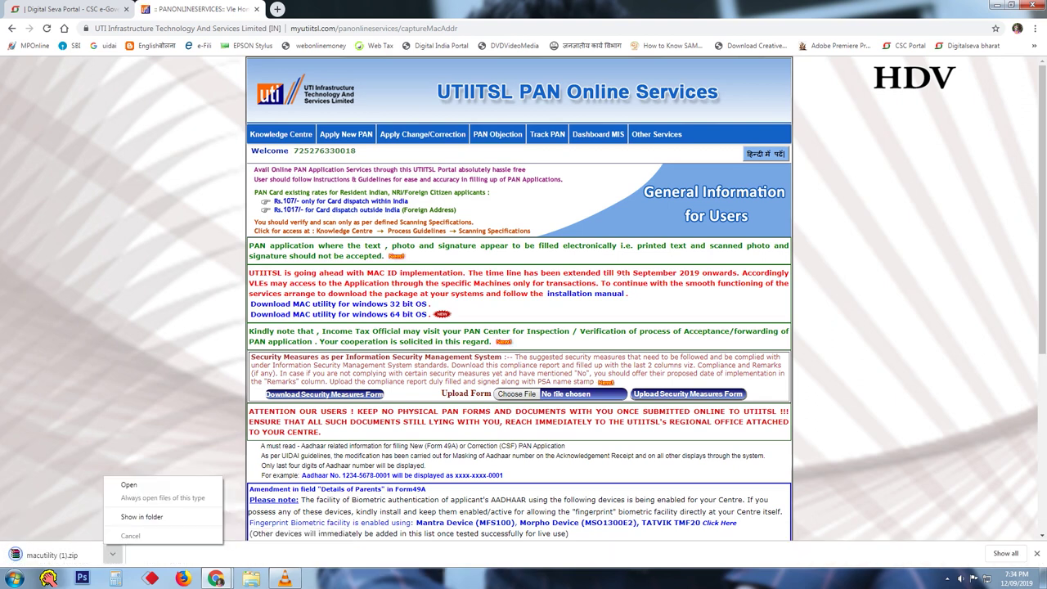
{"action": "left_click", "coordinate": [139, 517]}
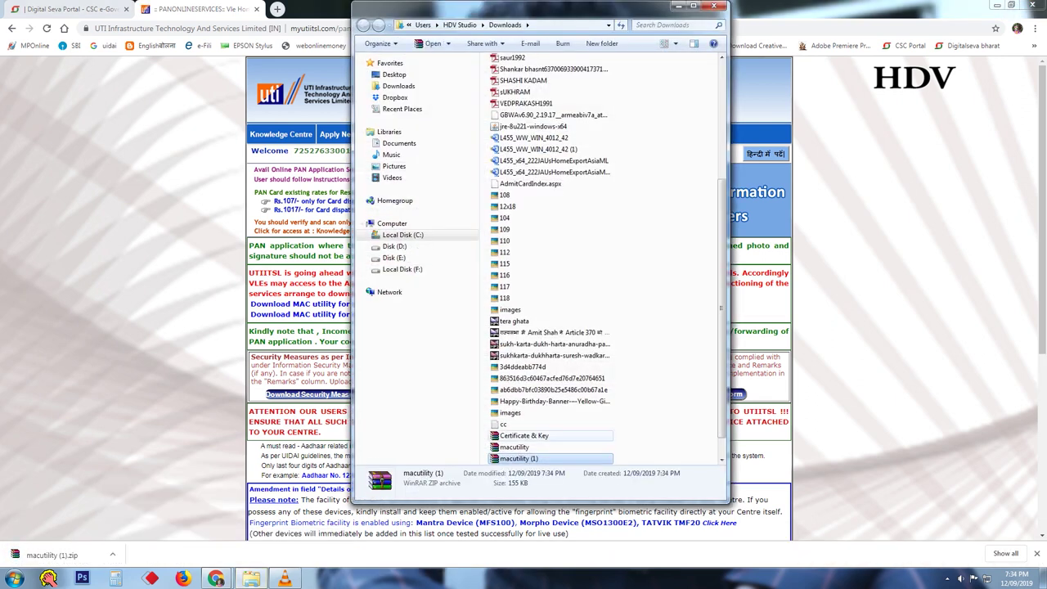
Return to the browser, close the PAN Online Services page, and minimize the browser to reach the Downloads folder.
{"action": "key", "text": "alt+Tab"}
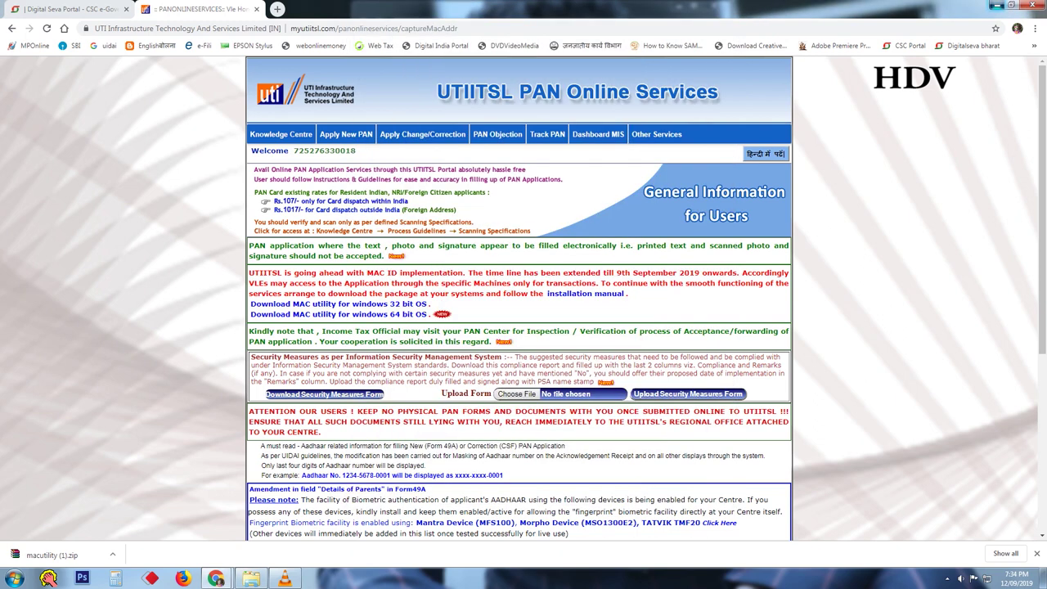
{"action": "left_click", "coordinate": [256, 9]}
{"action": "left_click", "coordinate": [996, 5]}
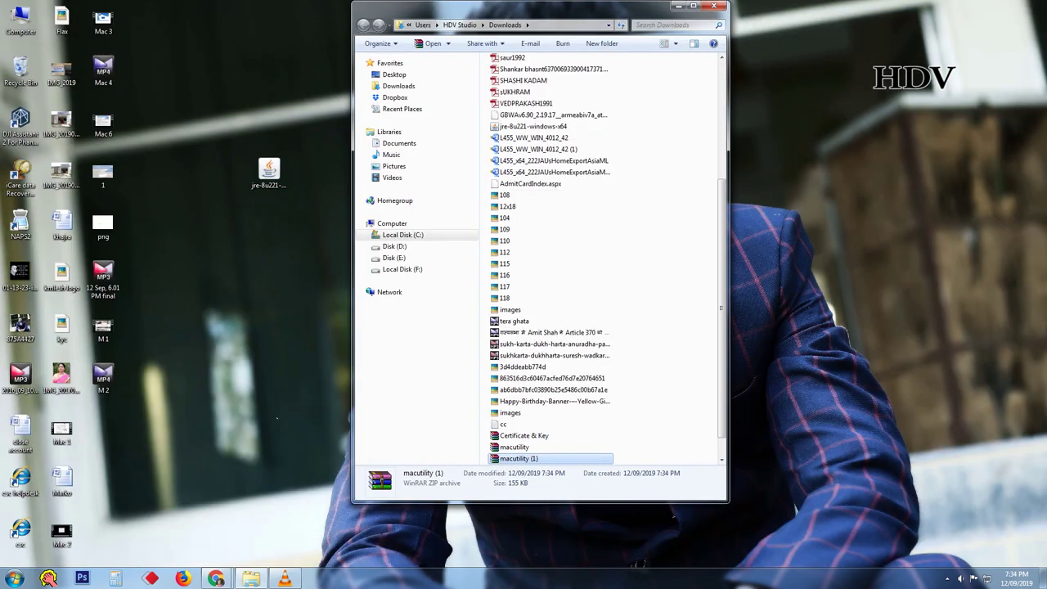
Extract the macutility archive from the Downloads folder to Local Disk (C:).
{"action": "left_click", "coordinate": [514, 446]}
{"action": "right_click", "coordinate": [519, 449]}
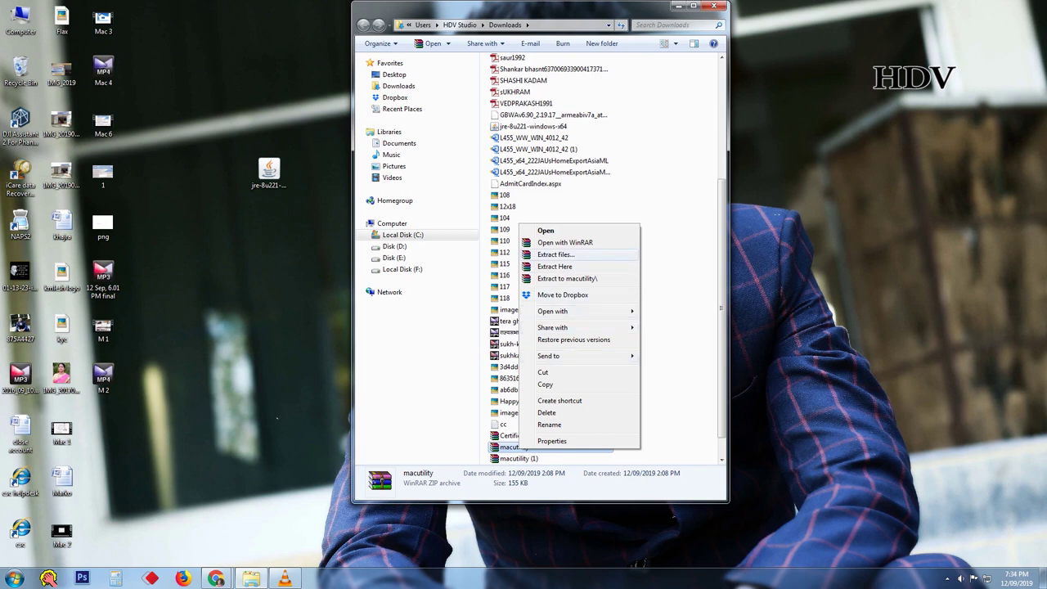
{"action": "left_click", "coordinate": [556, 254]}
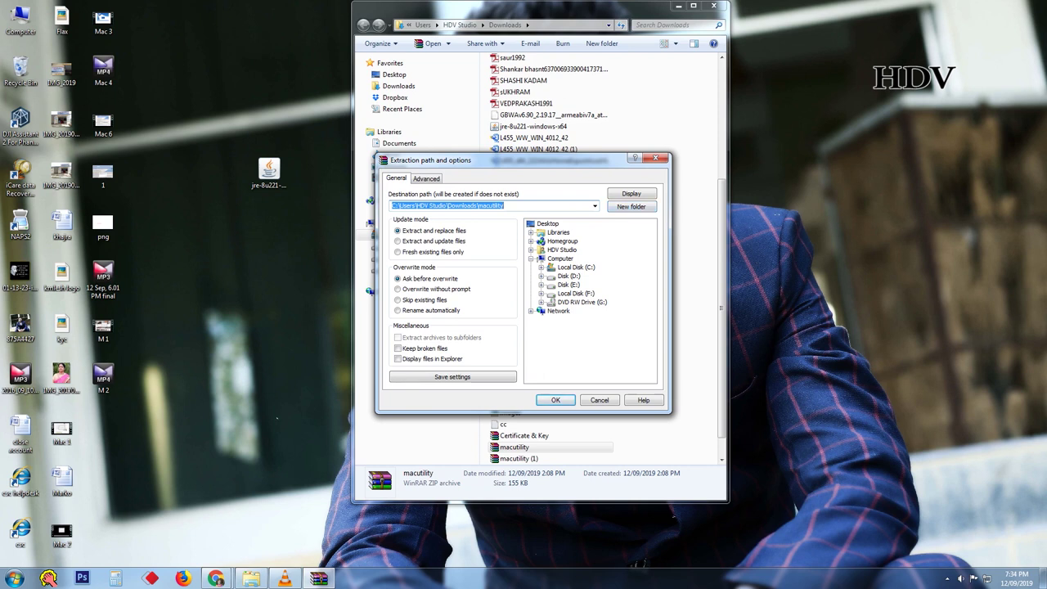
{"action": "left_click", "coordinate": [576, 267]}
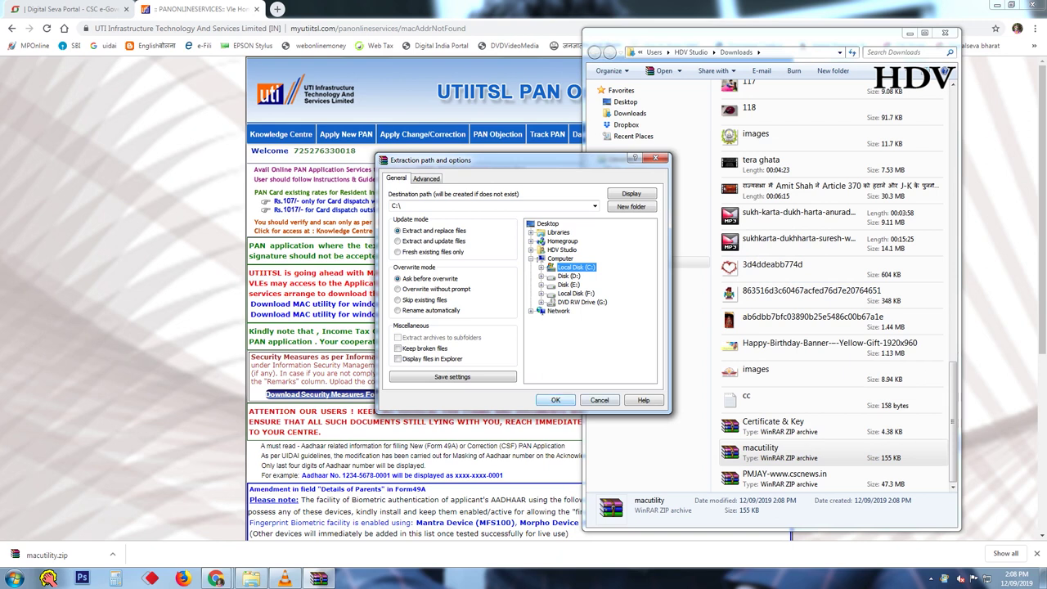
{"action": "key", "text": "Return"}
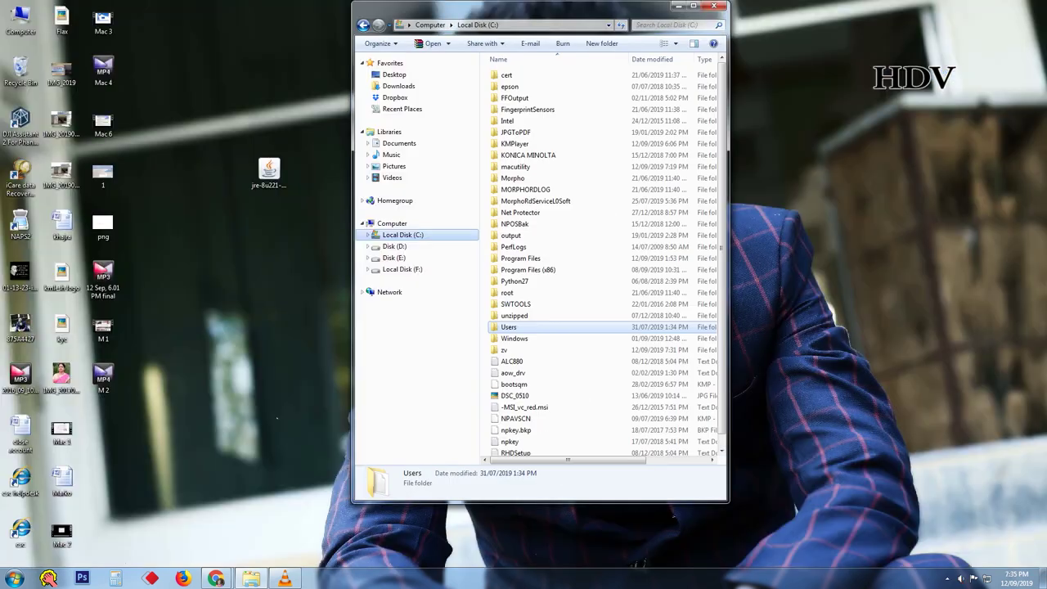
Inspect the contents of the macutility folder on Local Disk (C:) in a maximized window, and minimize the window.
{"action": "left_click", "coordinate": [515, 166]}
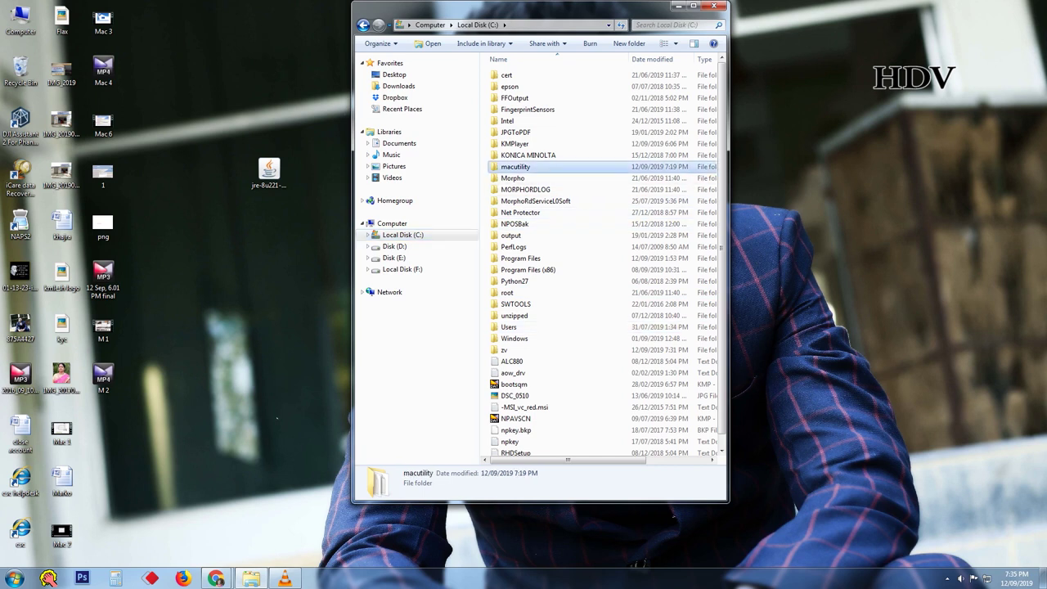
{"action": "double_click", "coordinate": [550, 8]}
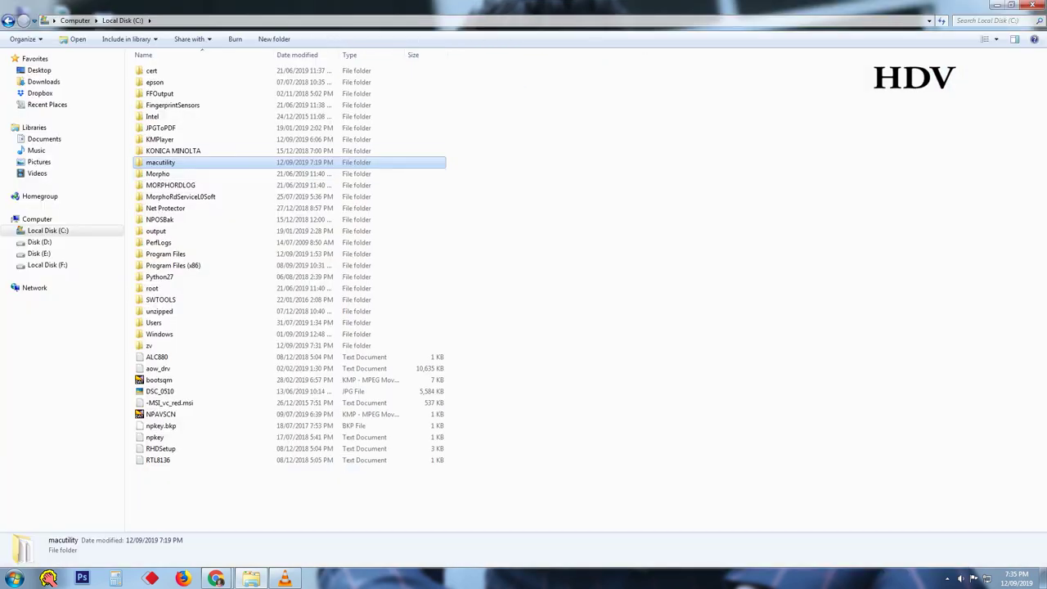
{"action": "key", "text": "Return"}
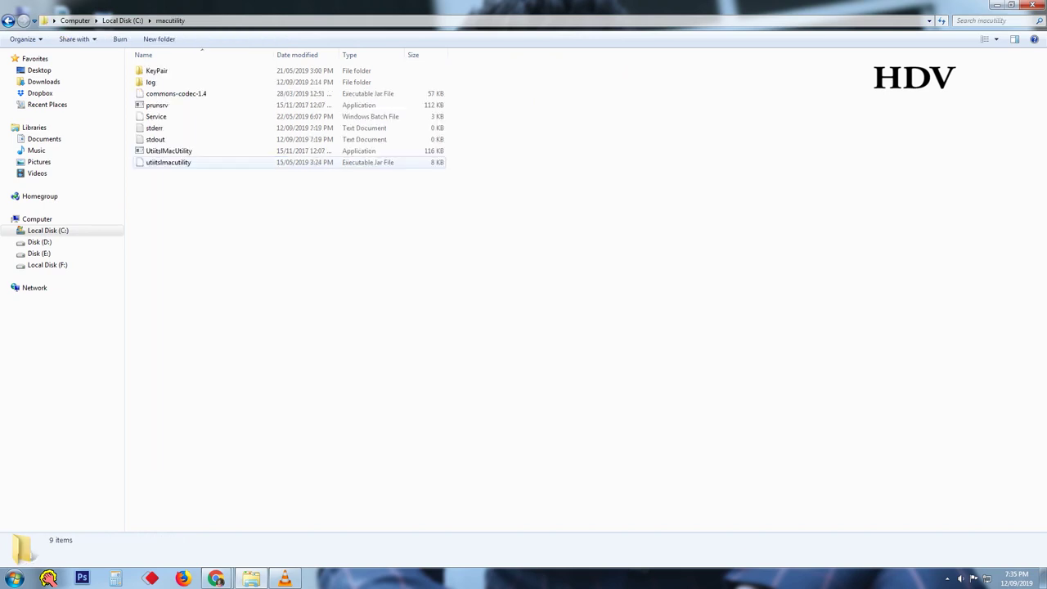
{"action": "key", "text": "BackSpace"}
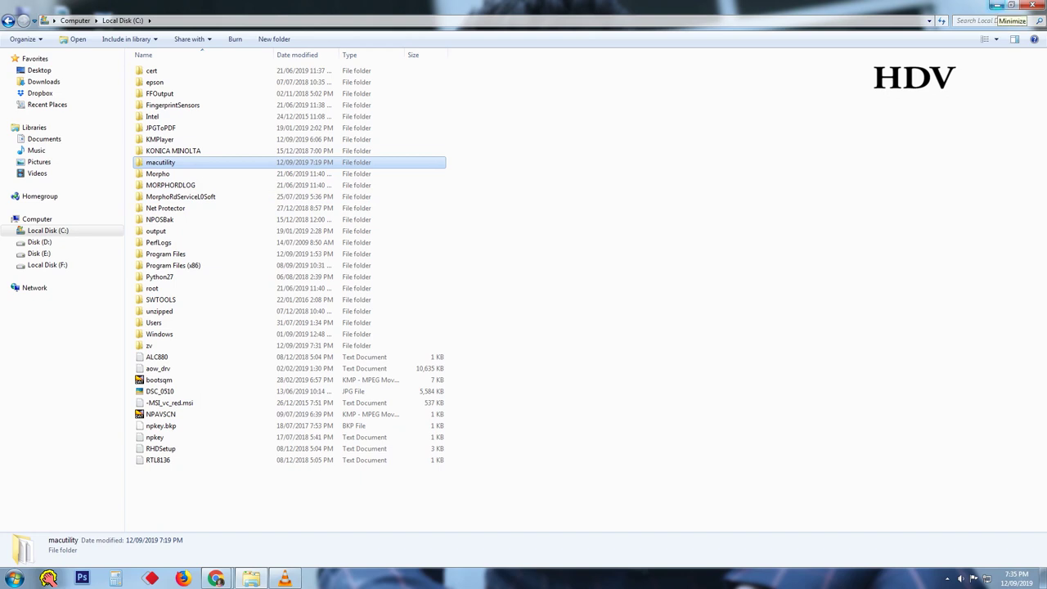
{"action": "left_click", "coordinate": [997, 5]}
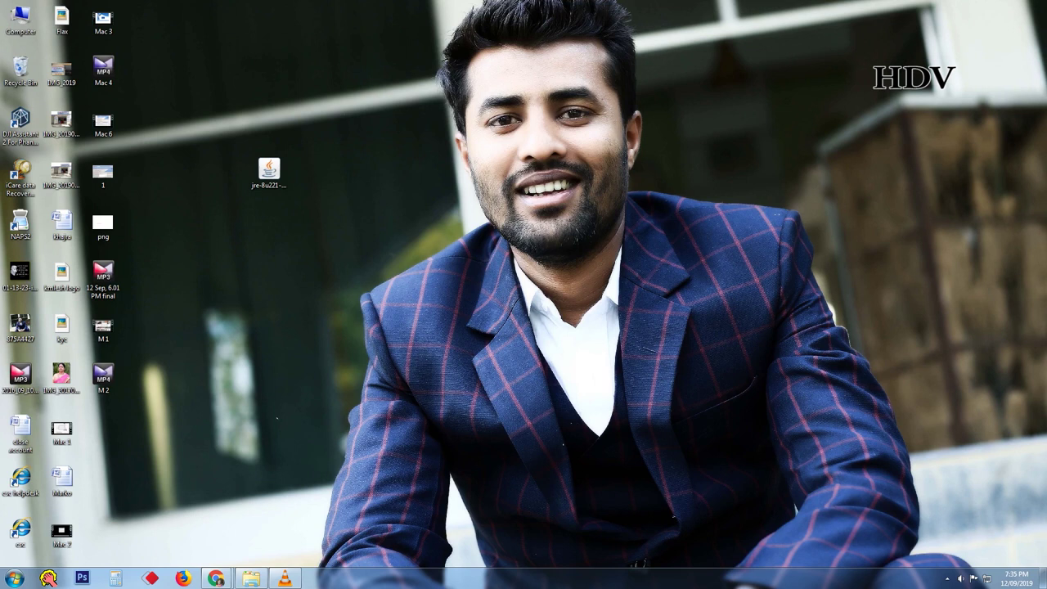
Find Command Prompt with the search "comm", run it as administrator, and move its window toward the middle of the desktop.
{"action": "left_click", "coordinate": [15, 579]}
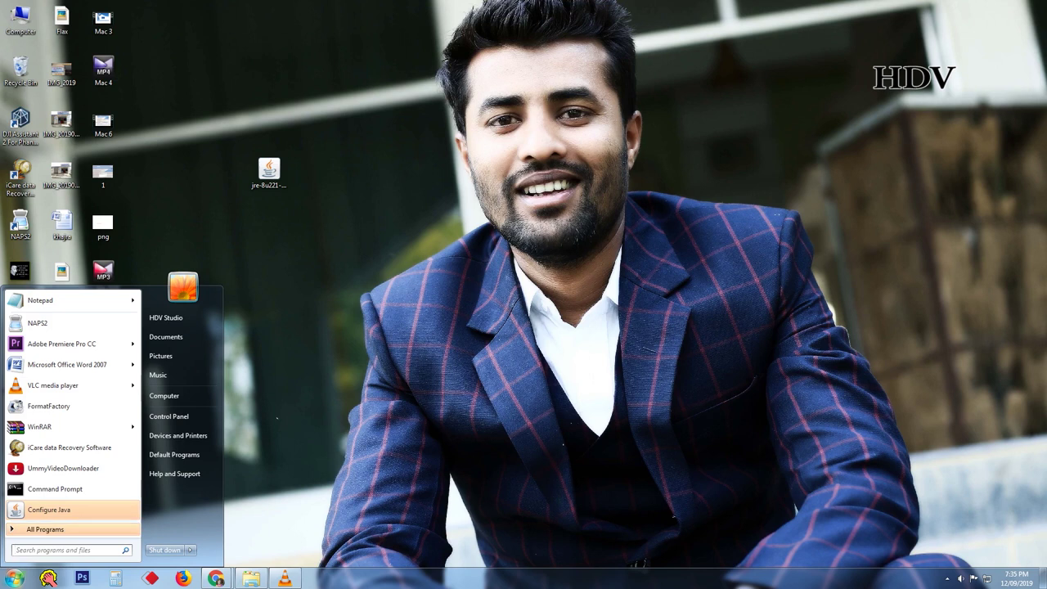
{"action": "type", "text": "comm"}
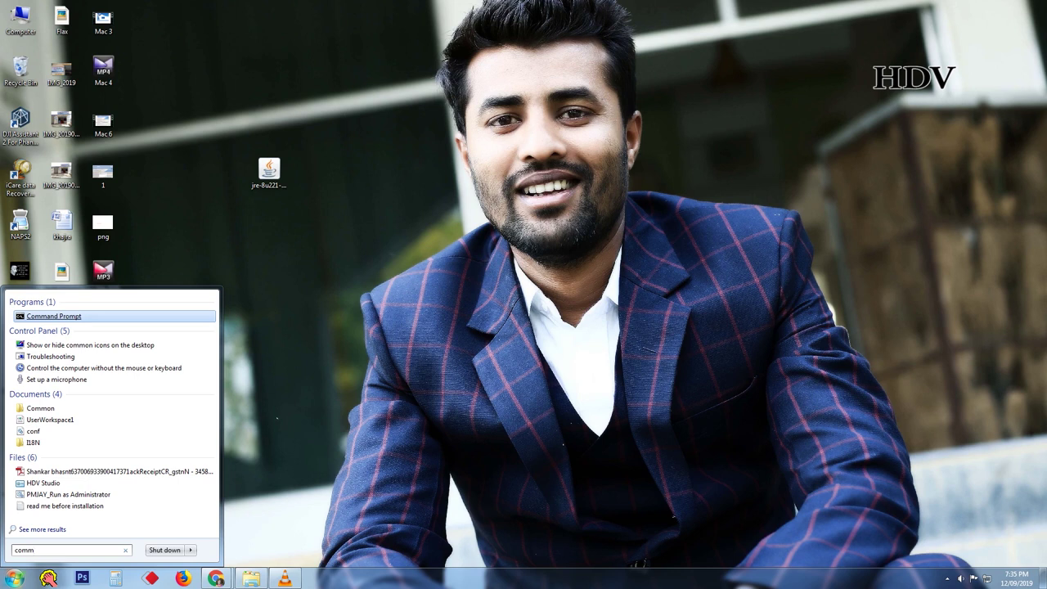
{"action": "right_click", "coordinate": [41, 315]}
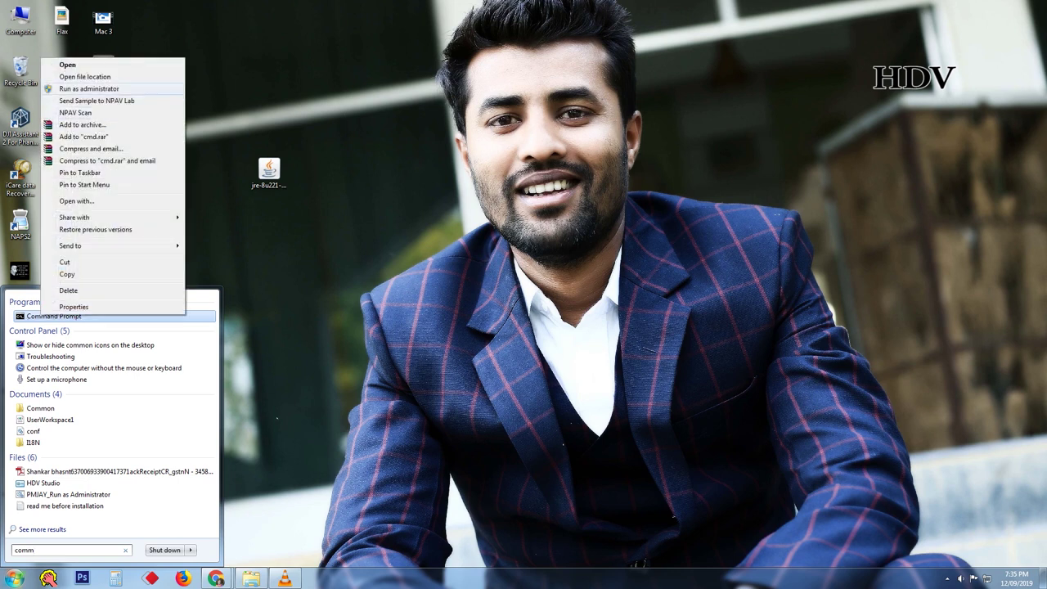
{"action": "left_click", "coordinate": [89, 89]}
{"action": "left_click_drag", "start_coordinate": [294, 115], "coordinate": [483, 193]}
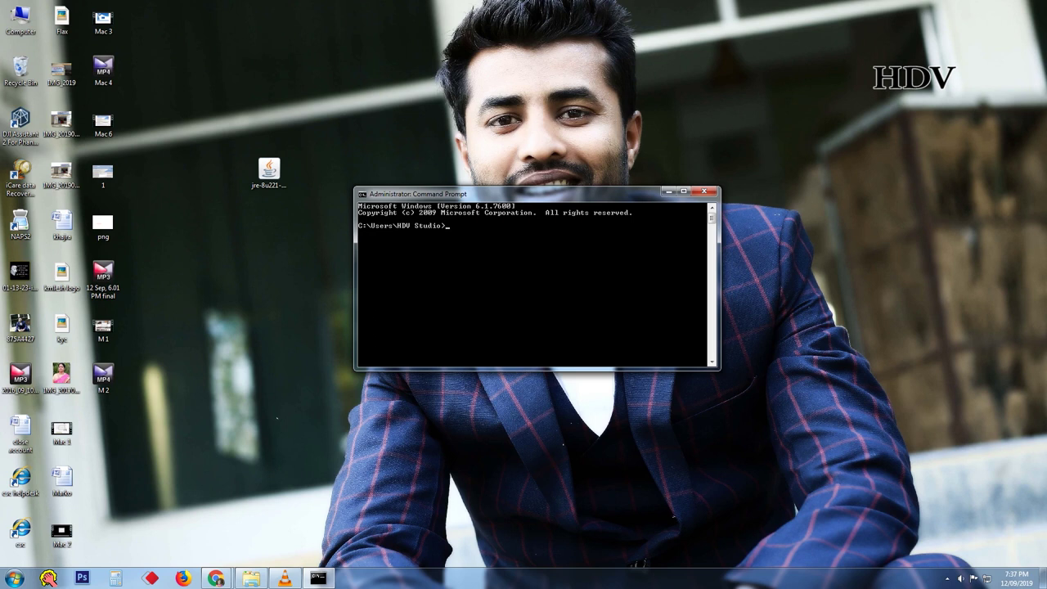
Change to the root directory of C: with cd\, and make the Command Prompt window taller and reposition it.
{"action": "type", "text": "cd\\"}
{"action": "key", "text": "Return"}
{"action": "left_click_drag", "start_coordinate": [537, 369], "coordinate": [537, 467]}
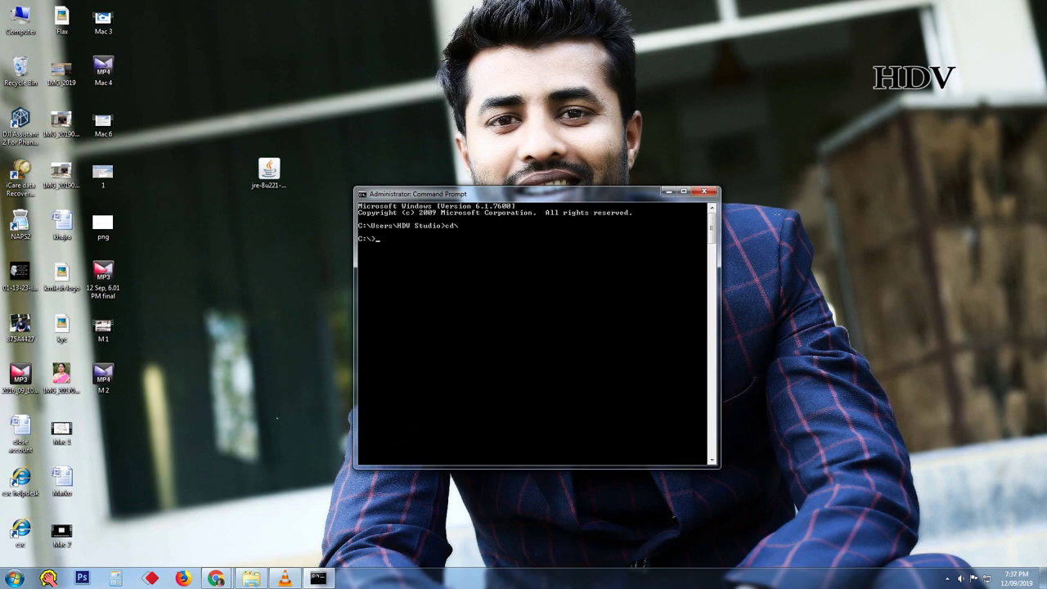
{"action": "left_click_drag", "start_coordinate": [536, 194], "coordinate": [522, 107]}
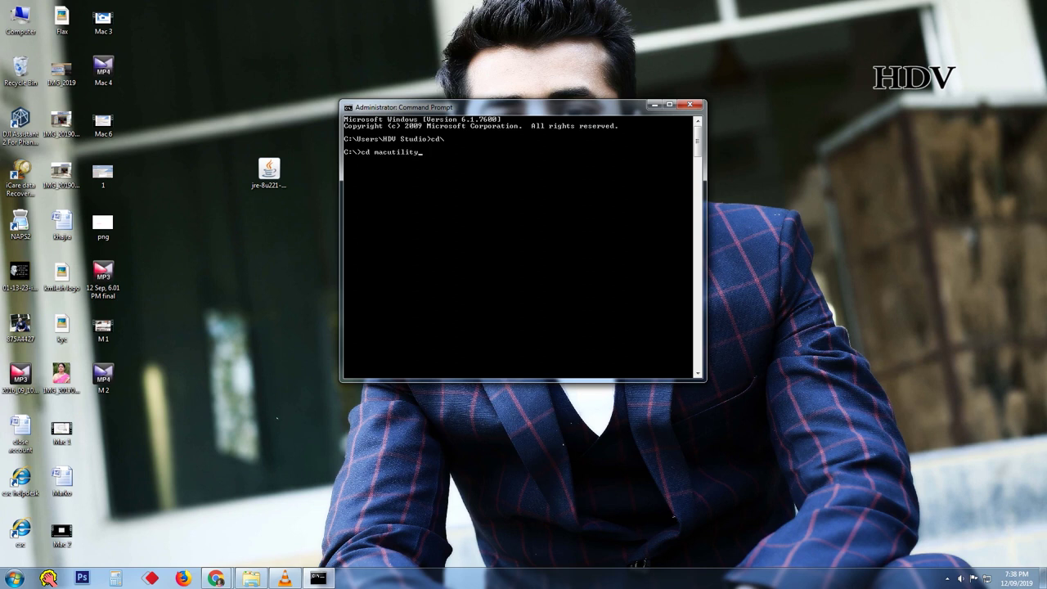
Change to the macutility folder, run service.bat install, and exit the Command Prompt.
{"action": "key", "text": "Return"}
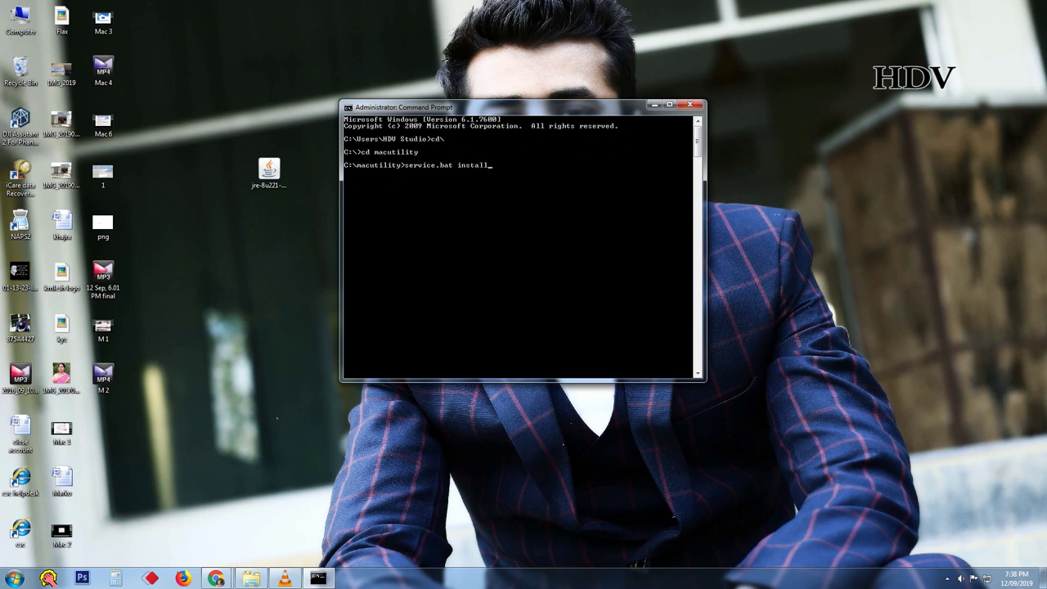
{"action": "key", "text": "Return"}
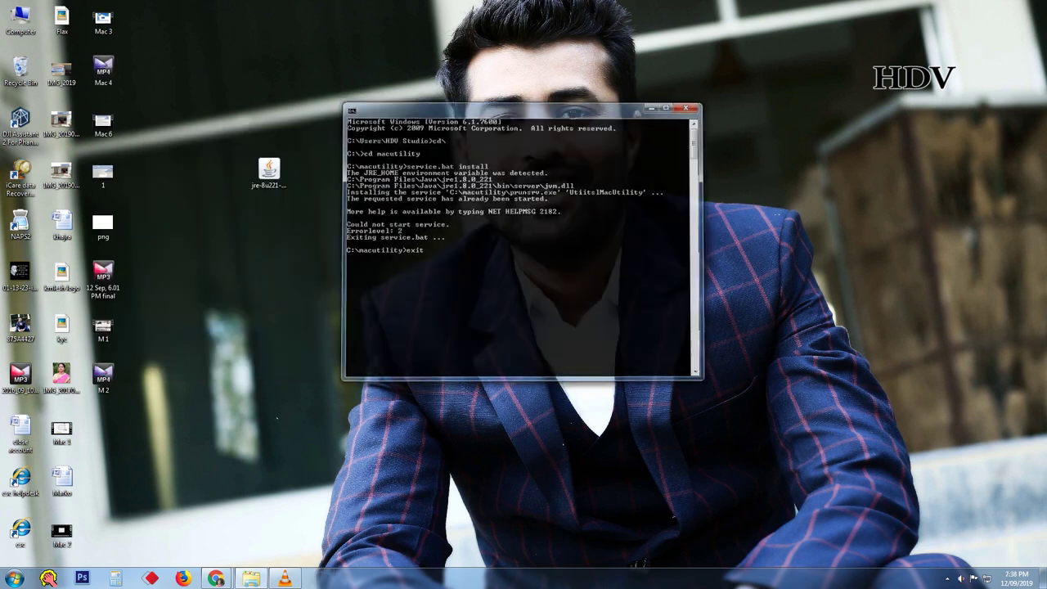
{"action": "right_click", "coordinate": [438, 42]}
{"action": "left_click", "coordinate": [468, 72]}
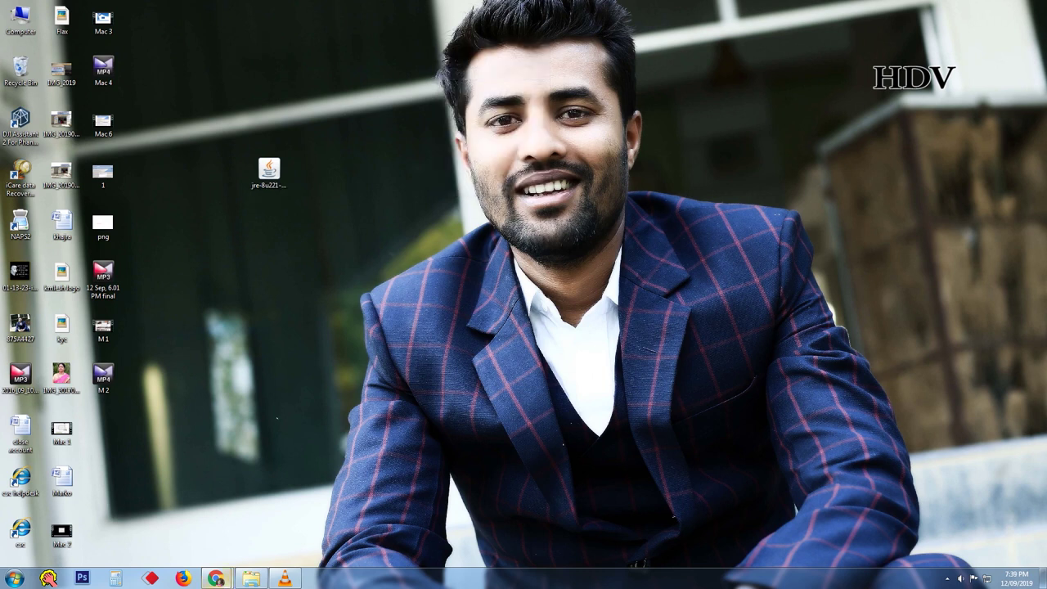
{"action": "right_click", "coordinate": [256, 267]}
{"action": "left_click", "coordinate": [285, 298]}
{"action": "right_click", "coordinate": [249, 274]}
{"action": "left_click", "coordinate": [284, 305]}
{"action": "right_click", "coordinate": [229, 260]}
{"action": "left_click", "coordinate": [263, 291]}
Switch to Chrome's Digital Seva Portal window, try to open UTI Infrastructure's PAN Card Services, and close the service page.
{"action": "mouse_move", "coordinate": [216, 578]}
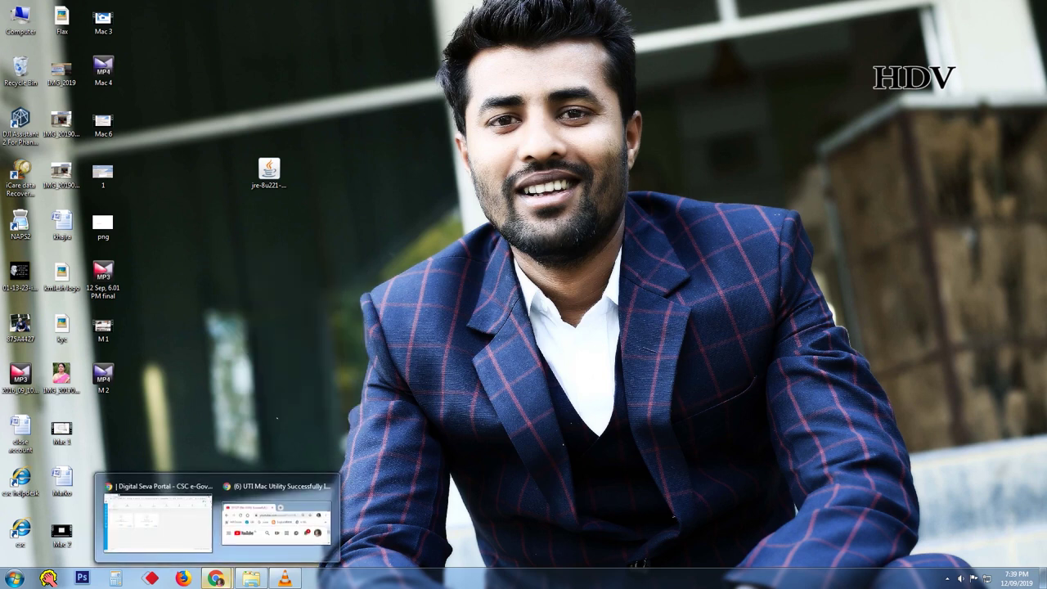
{"action": "left_click", "coordinate": [158, 523]}
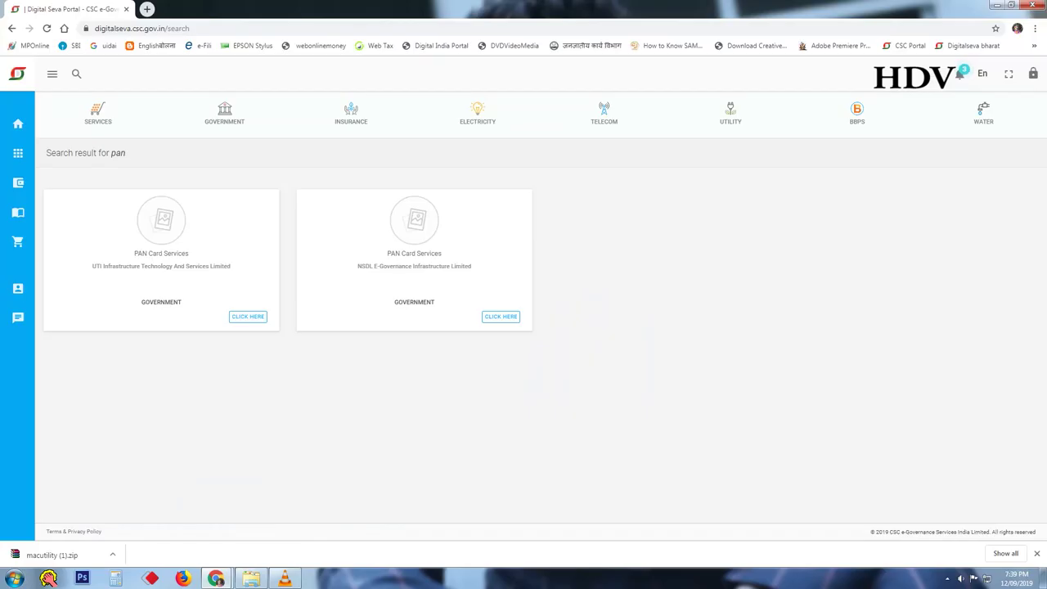
{"action": "left_click", "coordinate": [248, 317]}
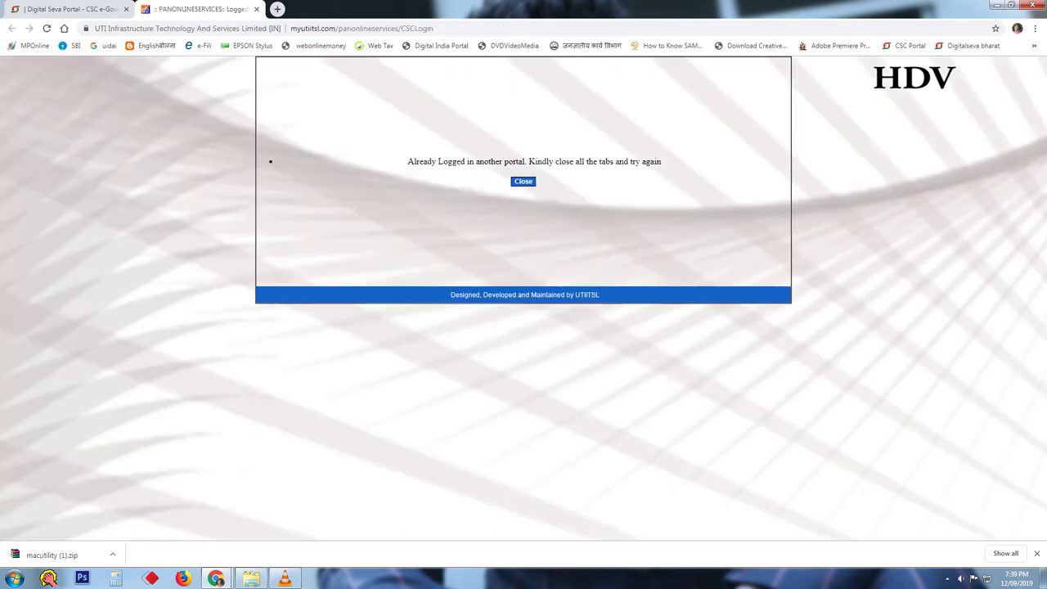
{"action": "key", "text": "ctrl+w"}
{"action": "left_click", "coordinate": [248, 317]}
{"action": "left_click", "coordinate": [523, 182]}
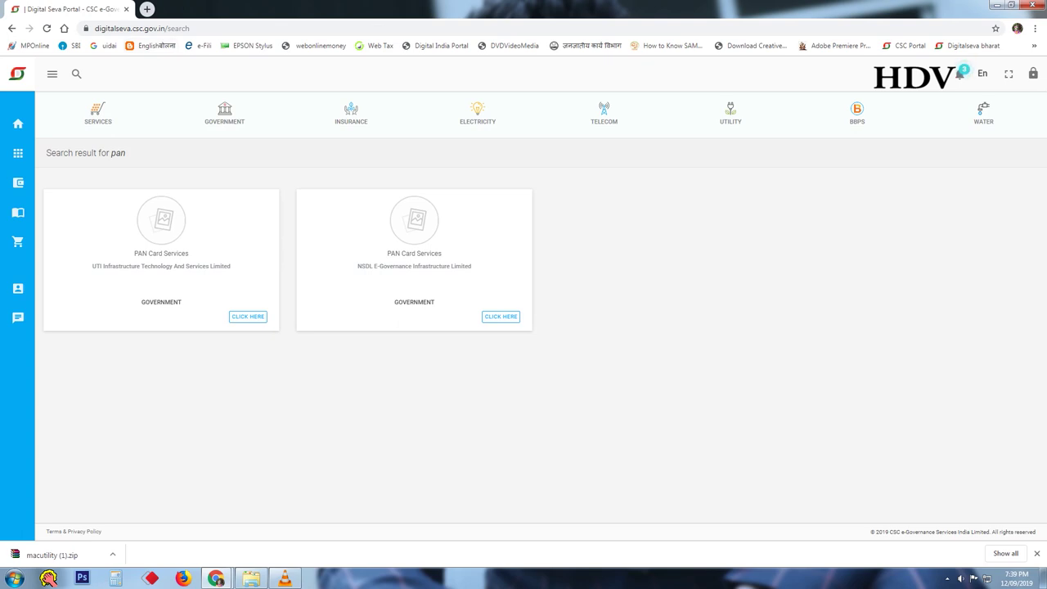
Clear the last hour of browsing history, cookies and cached files from Chrome.
{"action": "key", "text": "ctrl+h"}
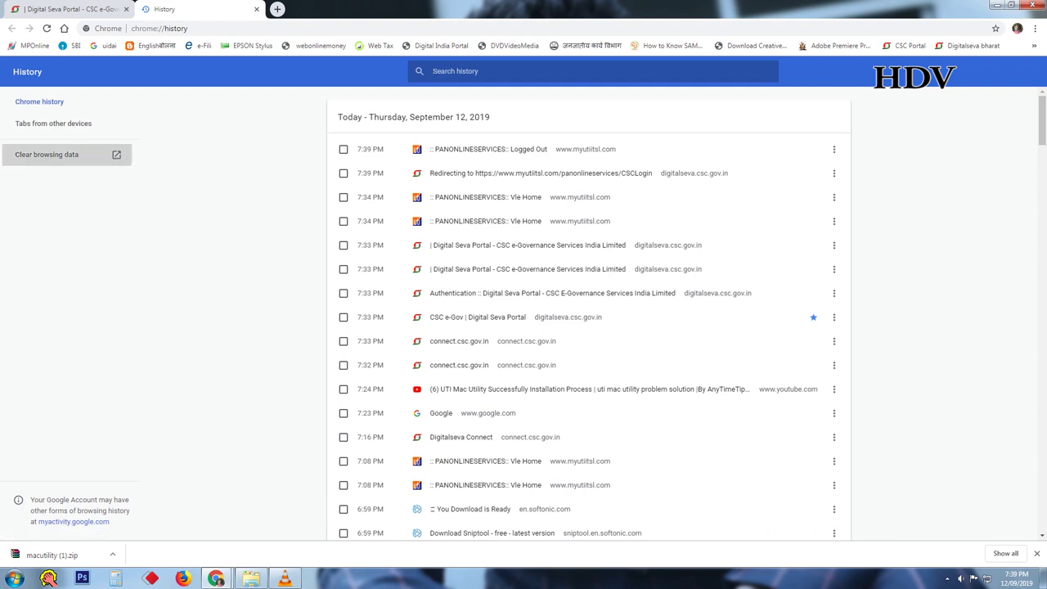
{"action": "left_click", "coordinate": [46, 154]}
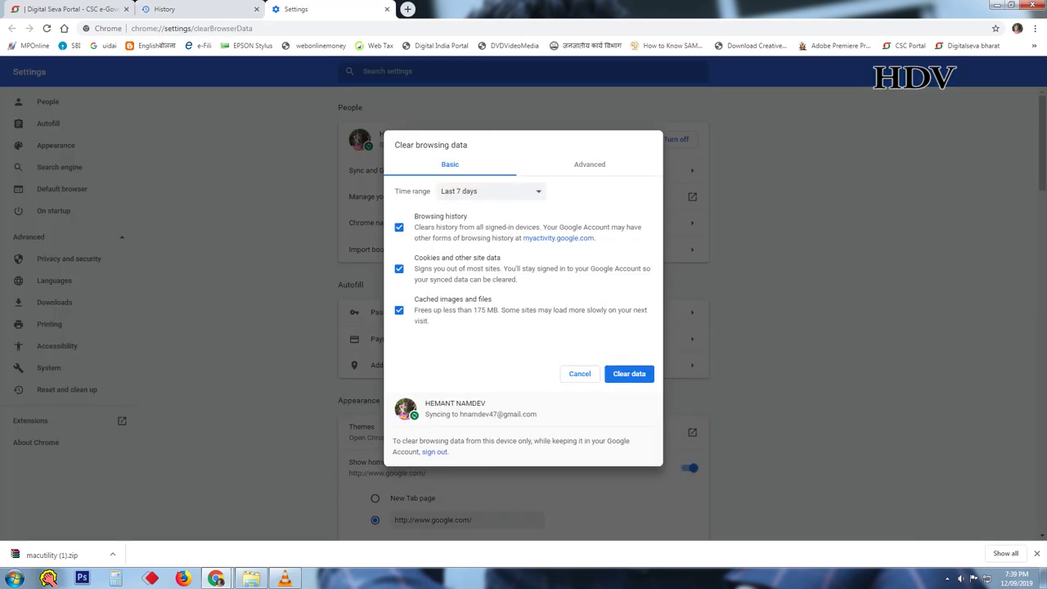
{"action": "left_click", "coordinate": [491, 190]}
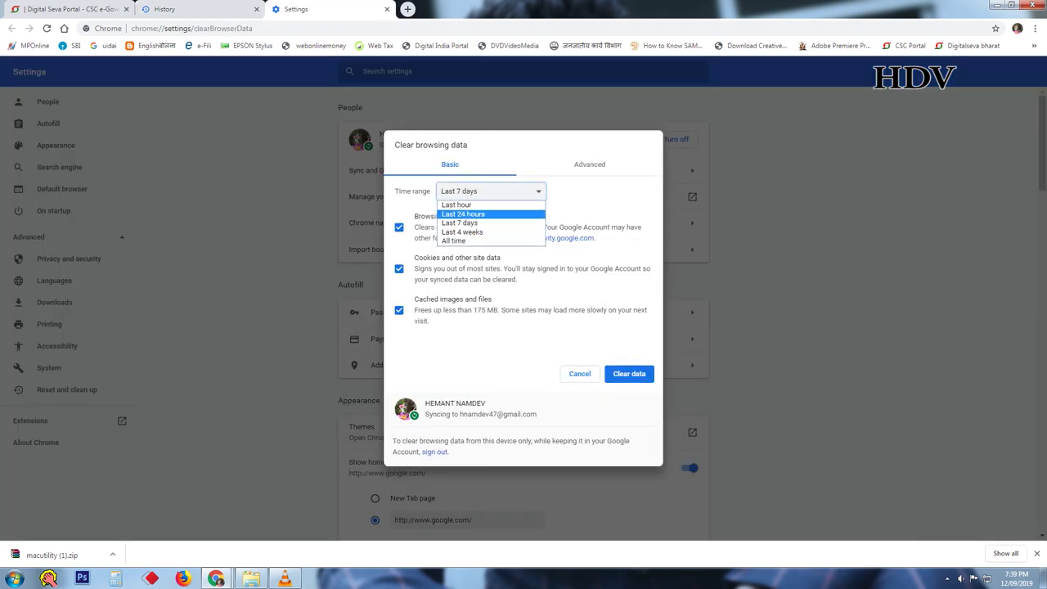
{"action": "left_click", "coordinate": [456, 205]}
{"action": "left_click", "coordinate": [629, 374]}
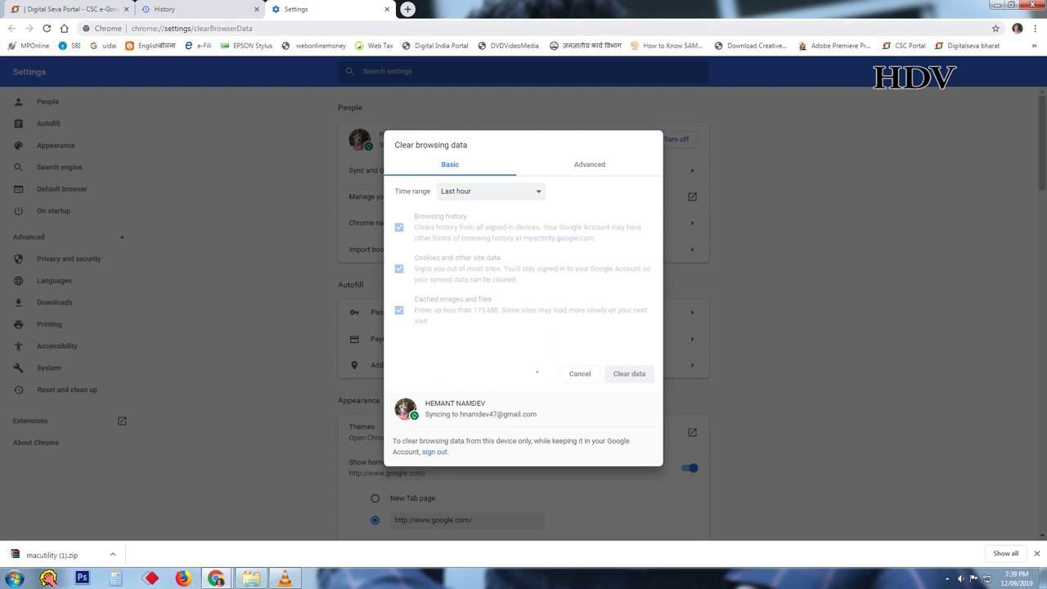
Sign out of the Digital Seva Portal and return to the Chrome Settings page.
{"action": "left_click", "coordinate": [78, 9]}
{"action": "left_click", "coordinate": [1035, 73]}
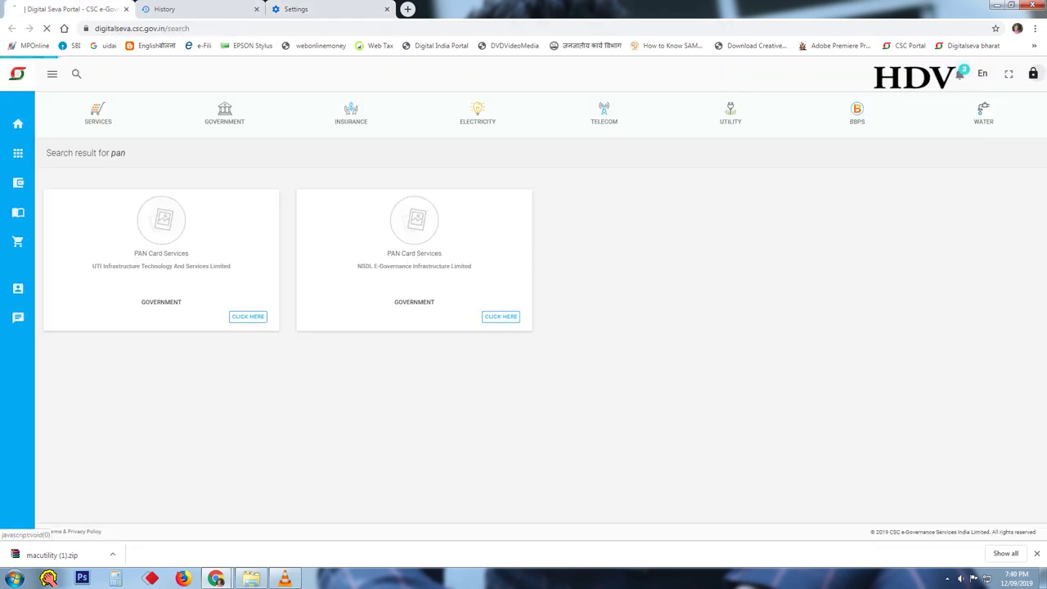
{"action": "left_click", "coordinate": [200, 9]}
{"action": "left_click", "coordinate": [327, 9]}
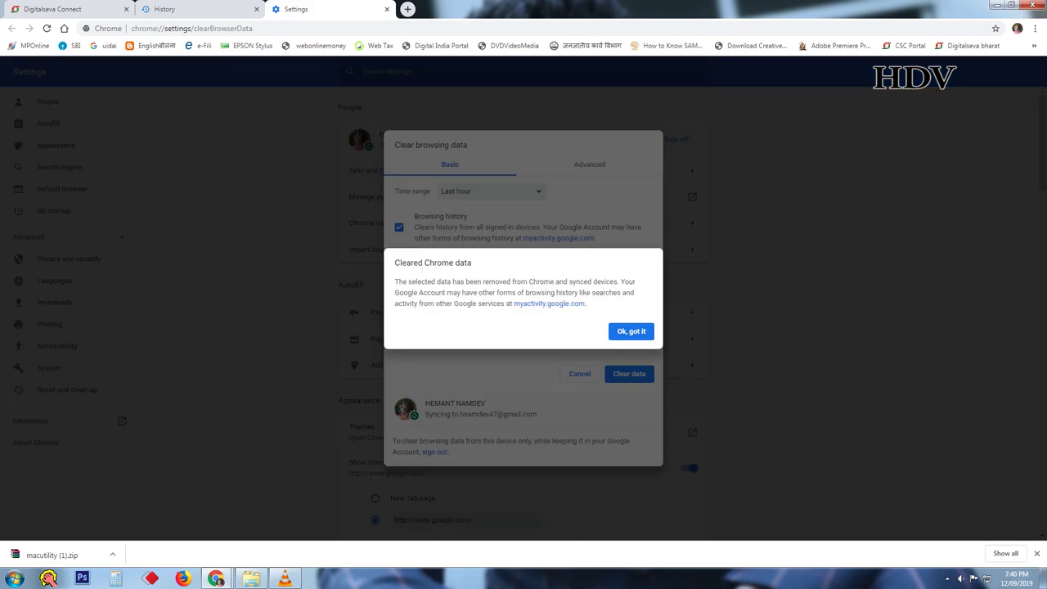
Dismiss the cleared Chrome data notice and close the Settings and History pages.
{"action": "left_click", "coordinate": [631, 331]}
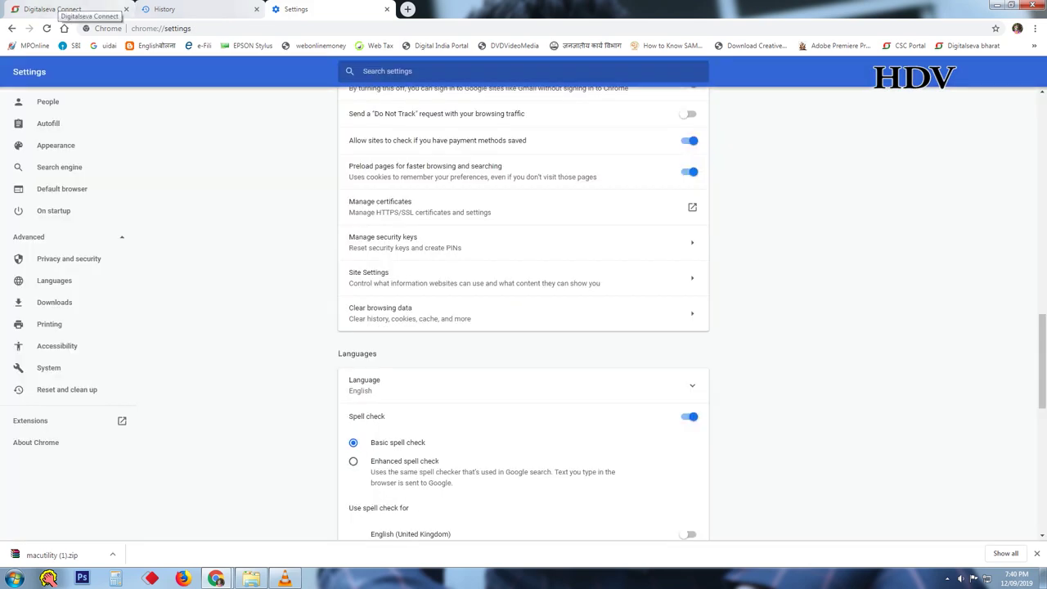
{"action": "left_click", "coordinate": [165, 9]}
{"action": "left_click", "coordinate": [296, 9]}
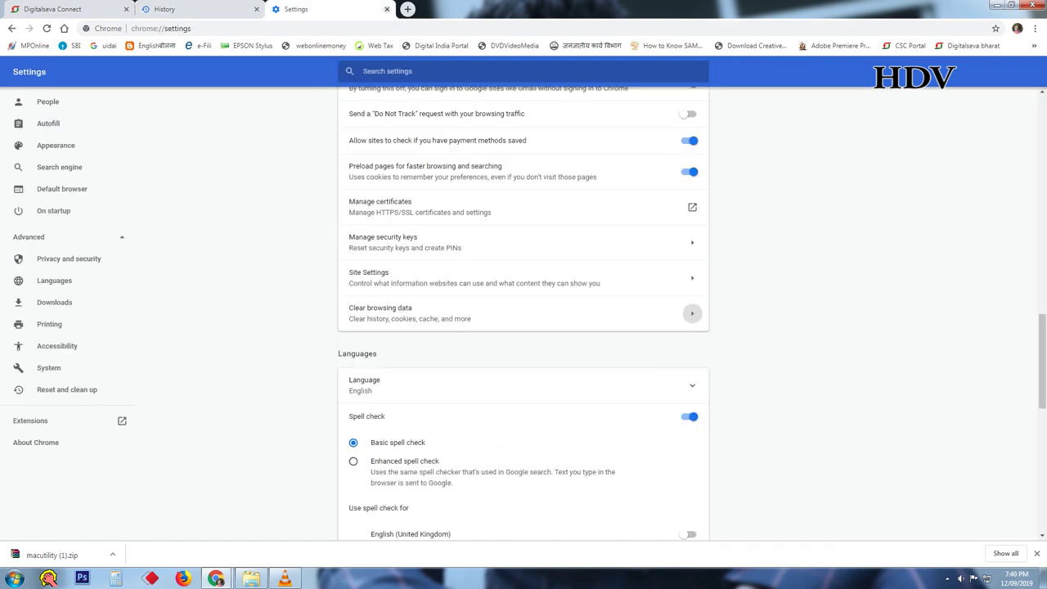
{"action": "left_click", "coordinate": [387, 9]}
{"action": "left_click", "coordinate": [256, 9]}
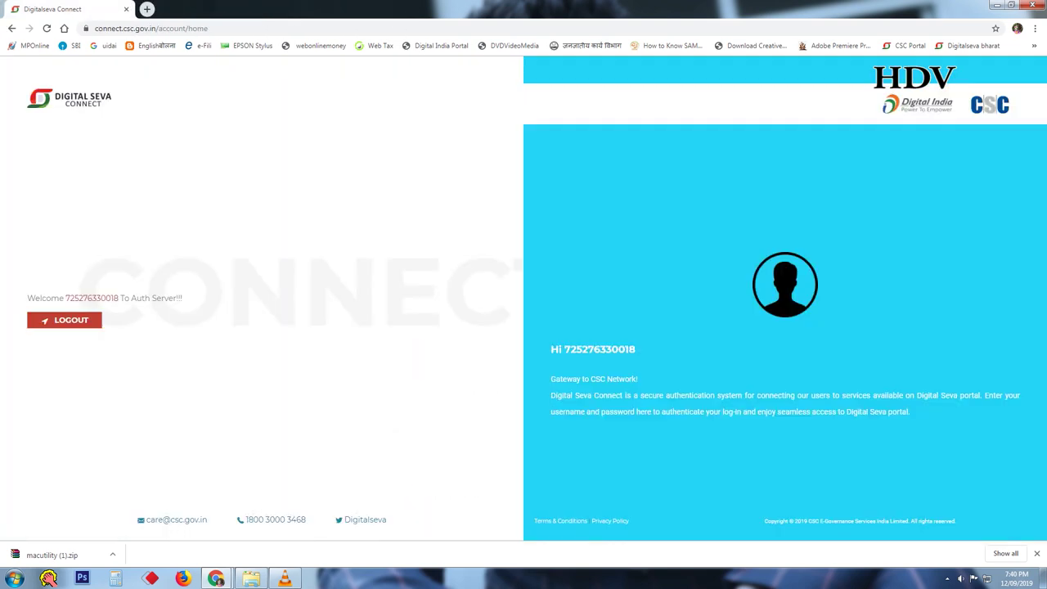
Reach the UTIITSL PAN home page from the bookmarked CSC Portal by searching "pan" and entering UTI's PAN Card Services as a VLE user.
{"action": "left_click", "coordinate": [905, 45]}
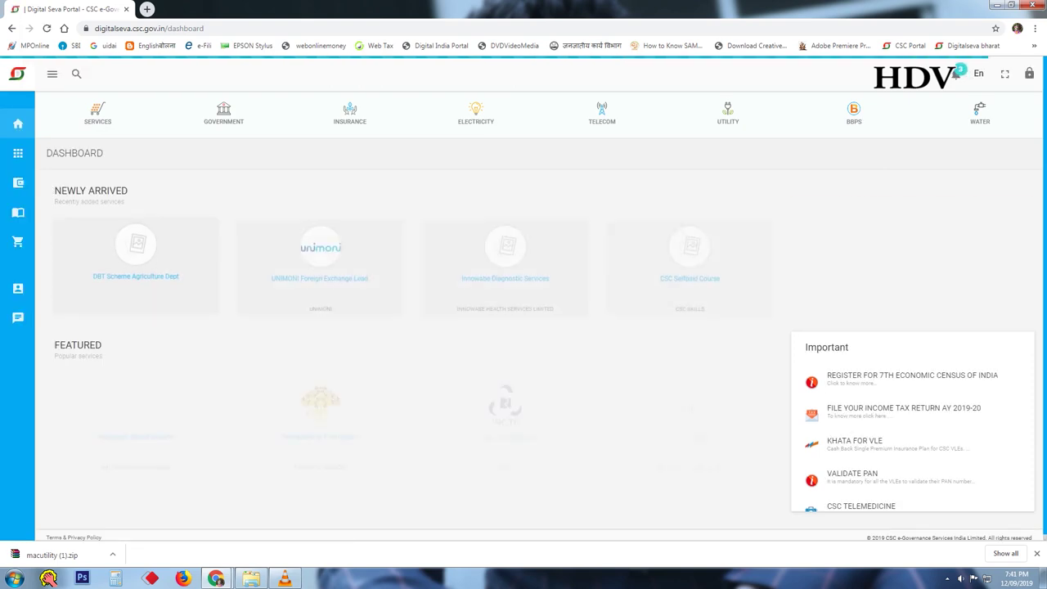
{"action": "left_click", "coordinate": [76, 73]}
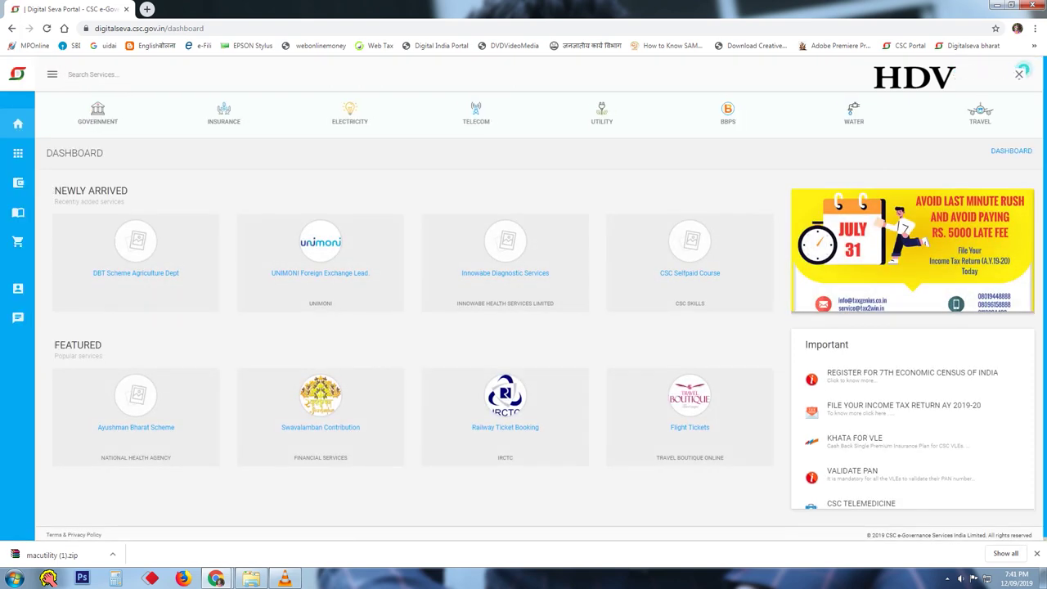
{"action": "type", "text": "pan"}
{"action": "key", "text": "Return"}
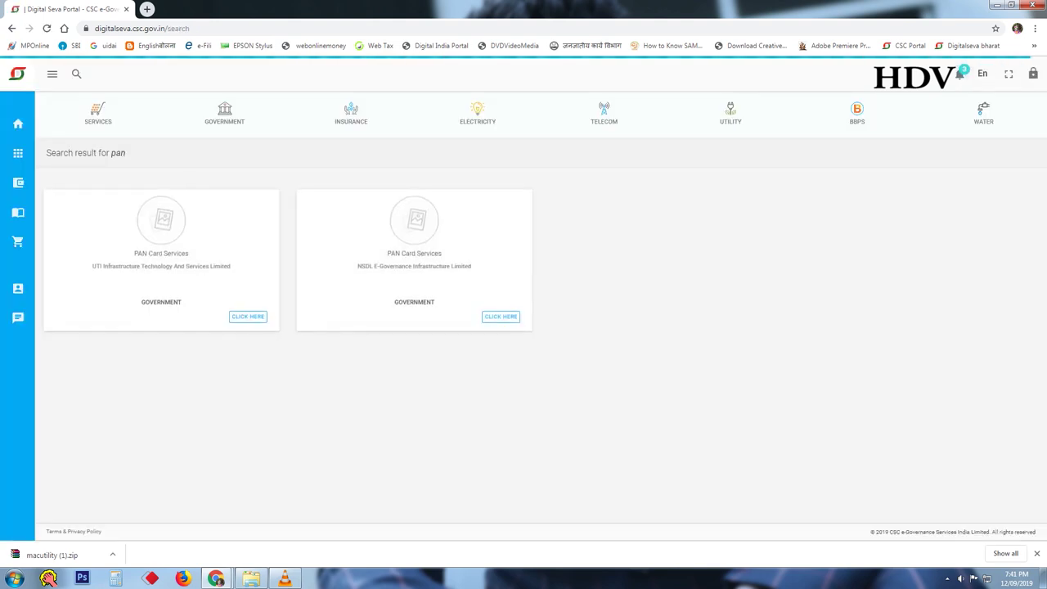
{"action": "left_click", "coordinate": [248, 316]}
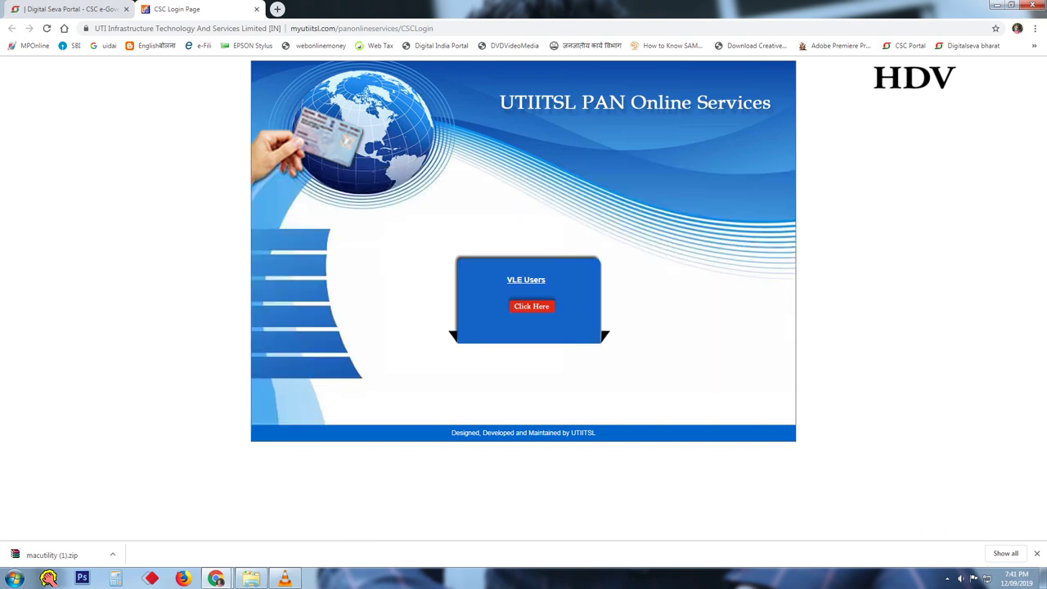
{"action": "left_click", "coordinate": [532, 306]}
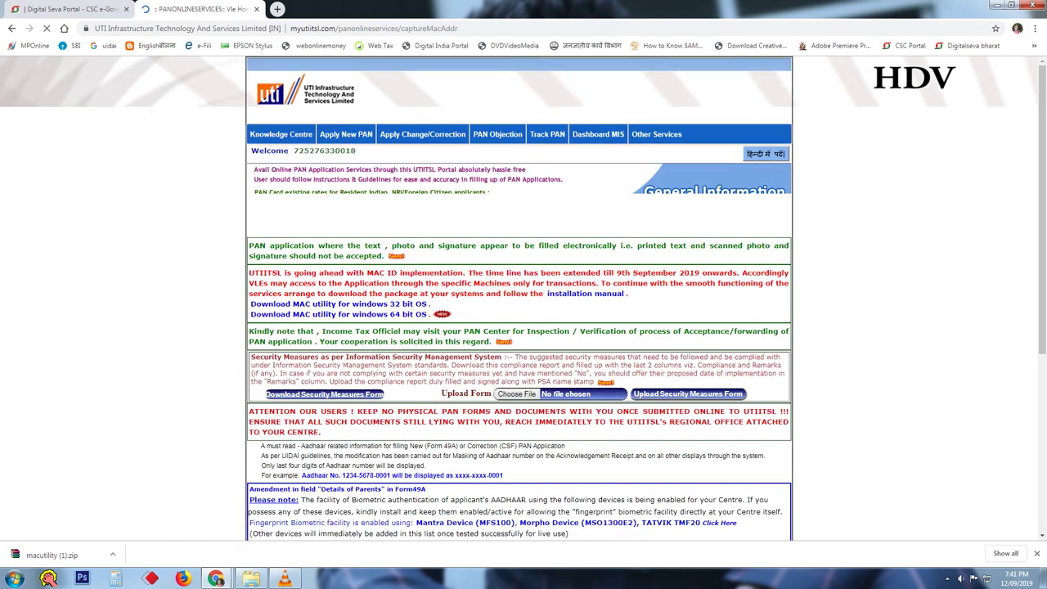
Show the desktop and open the Windows Services manager with the search "ser".
{"action": "key", "text": "super+d"}
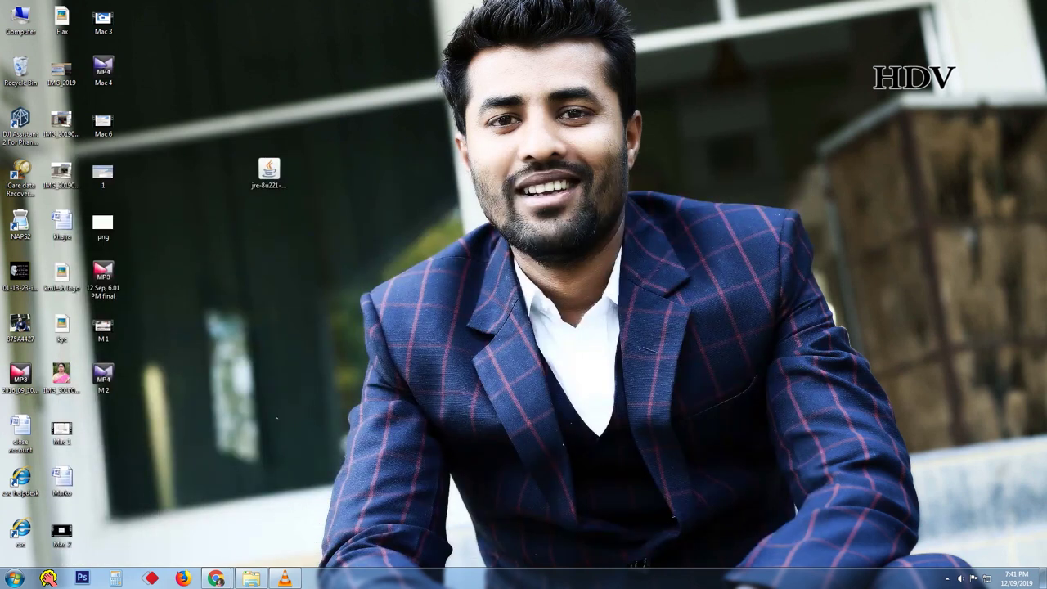
{"action": "key", "text": "super"}
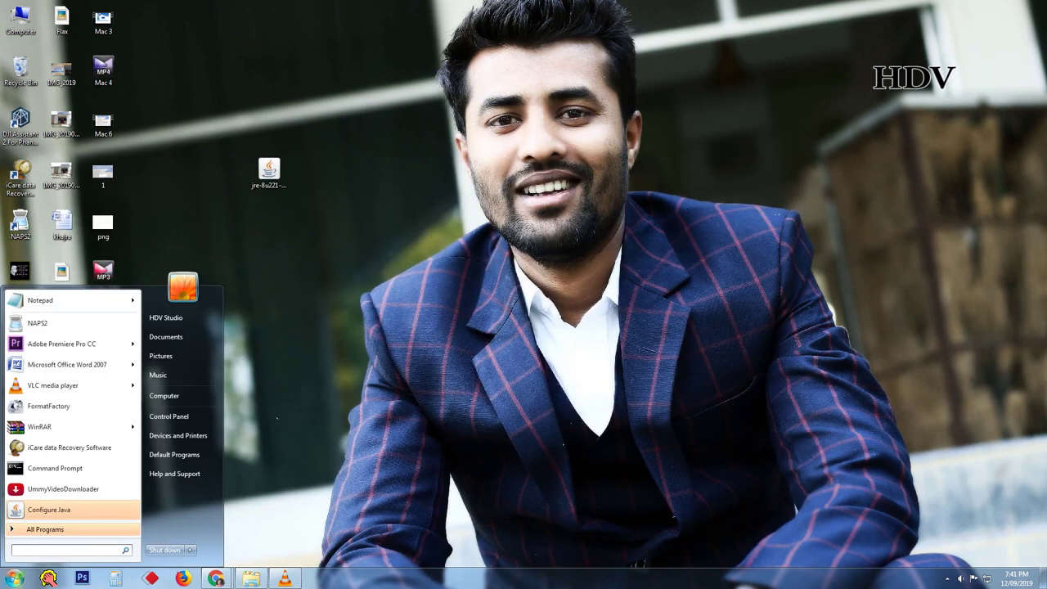
{"action": "type", "text": "ser"}
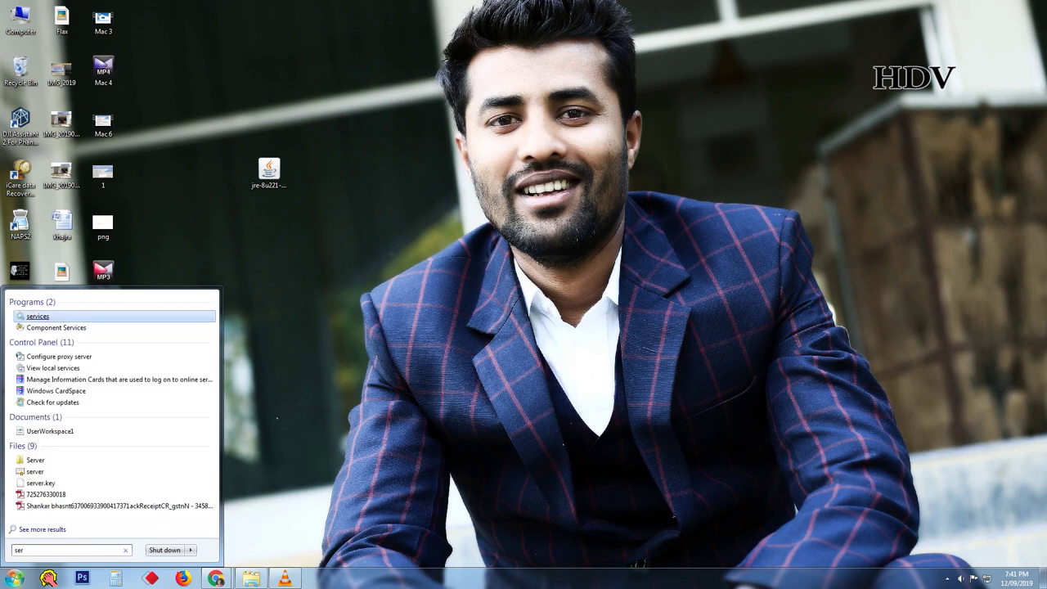
{"action": "left_click", "coordinate": [38, 316]}
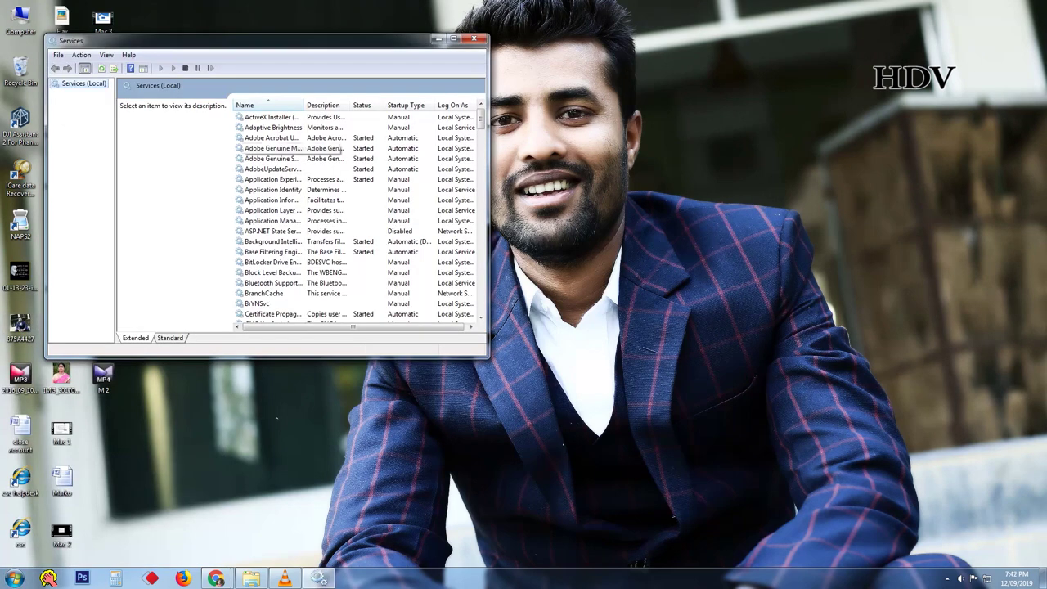
Find the UtiitslMacUtility service in the local services list to check its status, and close the Services window.
{"action": "left_click", "coordinate": [268, 105]}
{"action": "left_click", "coordinate": [268, 104]}
{"action": "left_click", "coordinate": [273, 127]}
{"action": "key", "text": "u"}
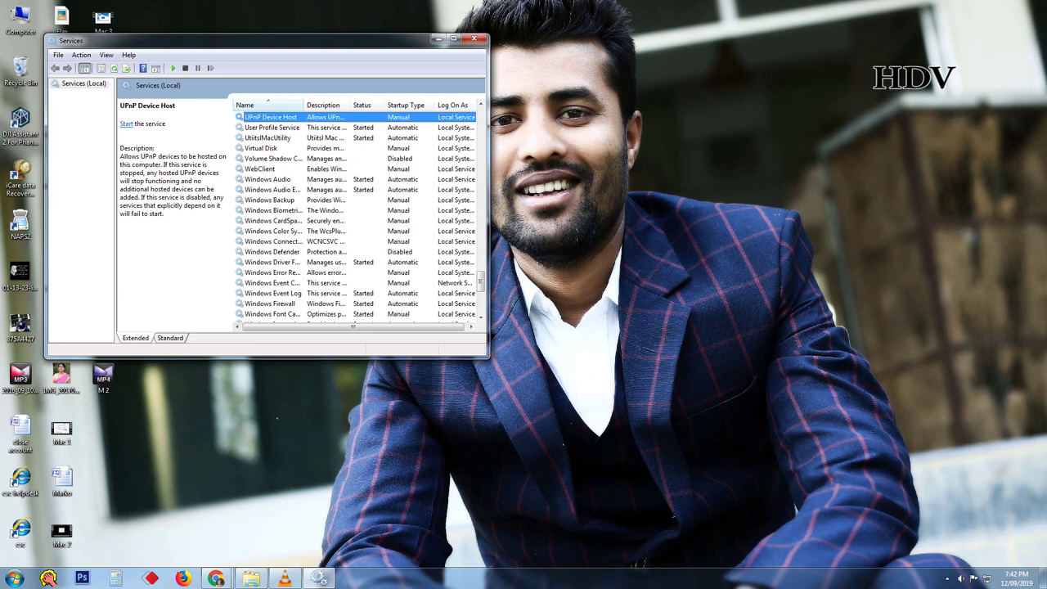
{"action": "left_click", "coordinate": [267, 137]}
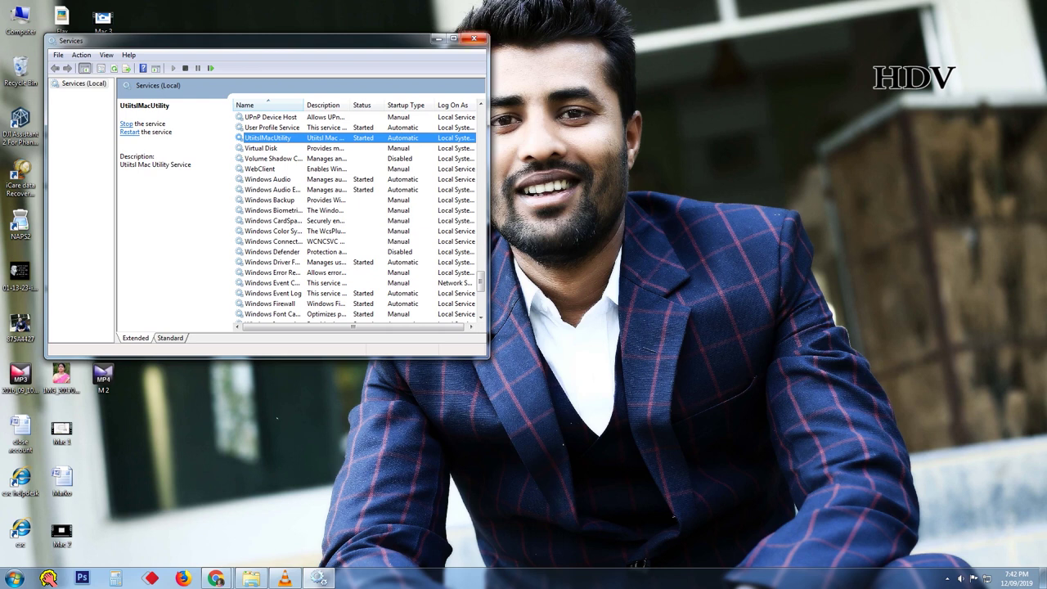
{"action": "left_click", "coordinate": [474, 38]}
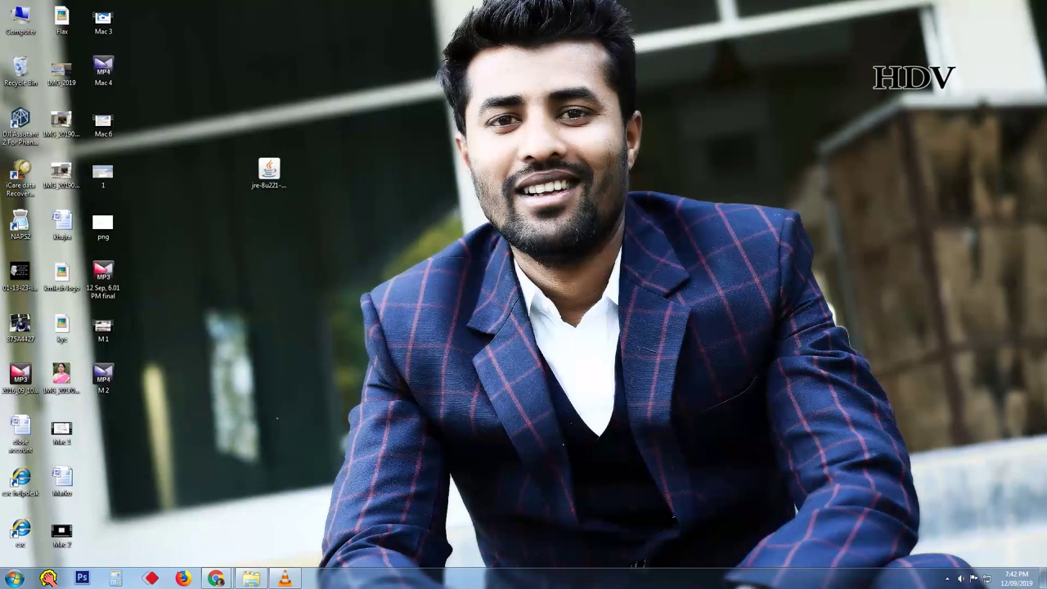
Show the Restart choice among the Windows shutdown options and dismiss it without restarting.
{"action": "left_click", "coordinate": [15, 578]}
{"action": "left_click", "coordinate": [190, 550]}
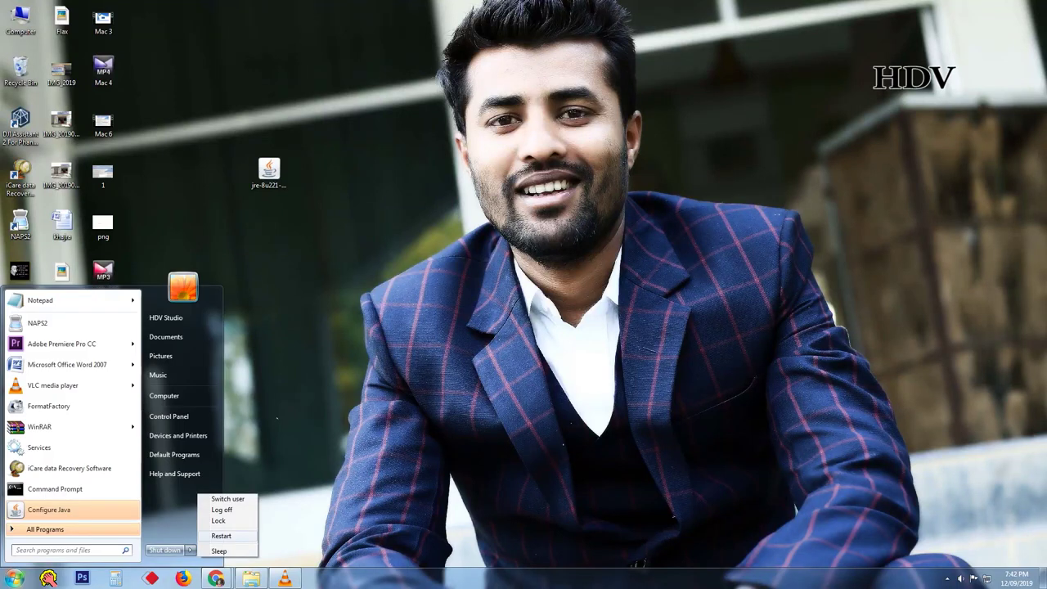
{"action": "left_click", "coordinate": [221, 535]}
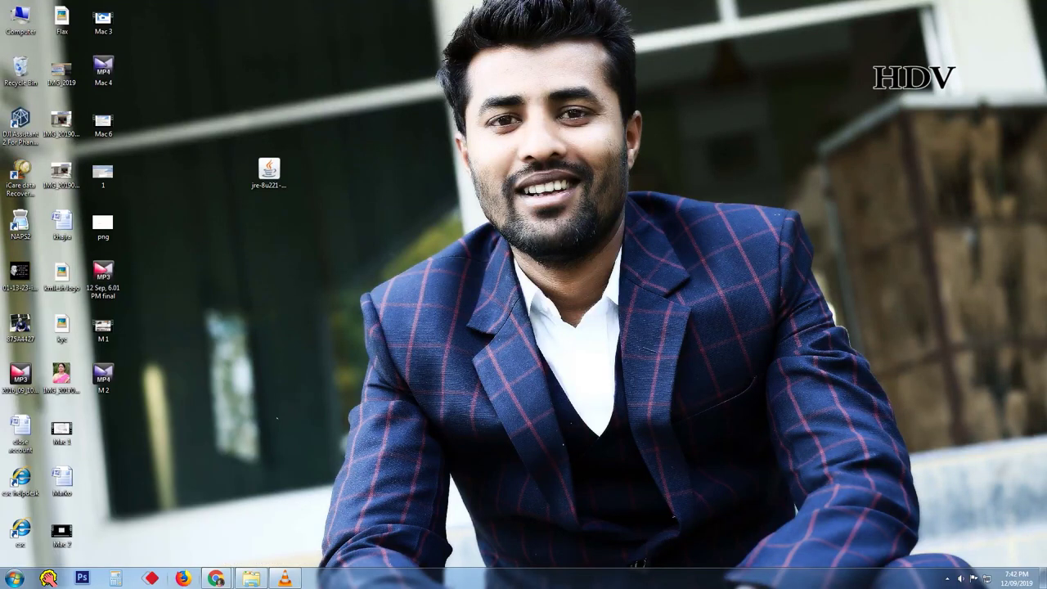
Review the UTIITSL PAN Online Services home page in Chrome and minimize its window.
{"action": "mouse_move", "coordinate": [215, 578]}
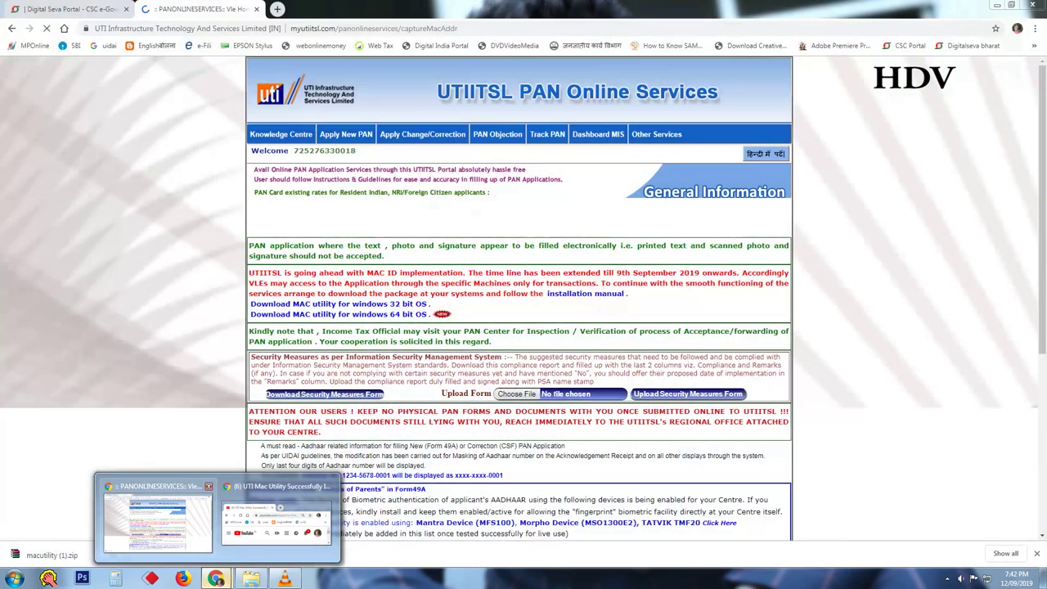
{"action": "left_click", "coordinate": [157, 517]}
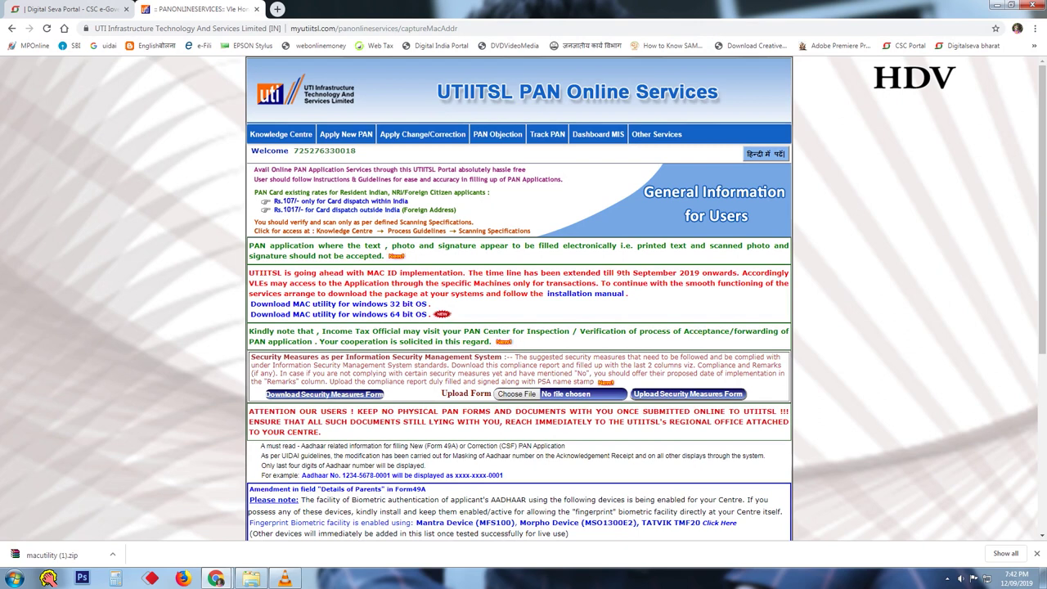
{"action": "mouse_move", "coordinate": [656, 134]}
{"action": "left_click", "coordinate": [996, 5]}
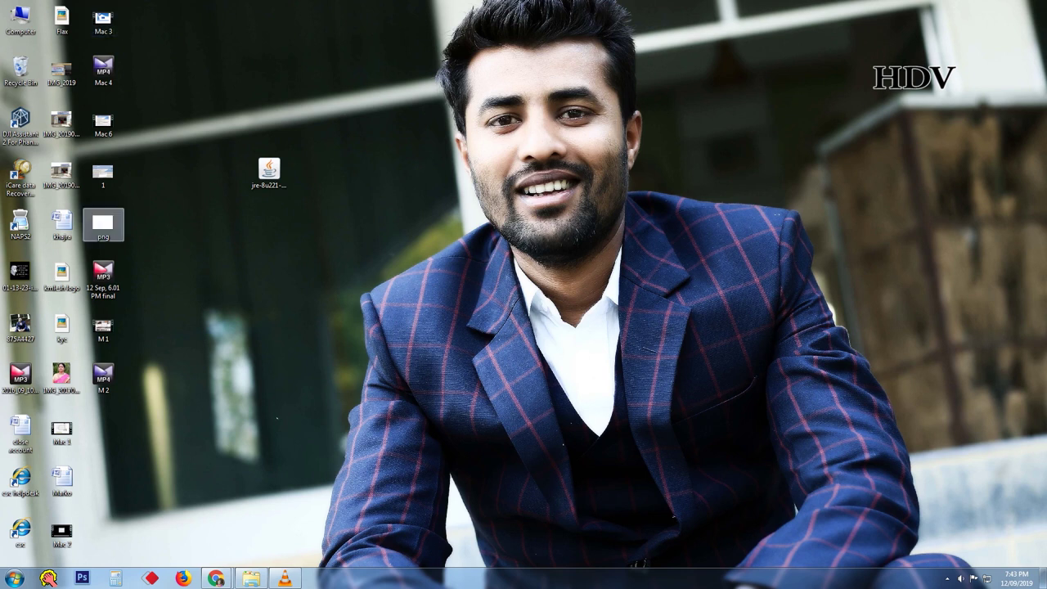
View the desktop image 1.jpg enlarged to read its MAC installation notice, and close the image.
{"action": "left_click", "coordinate": [103, 173]}
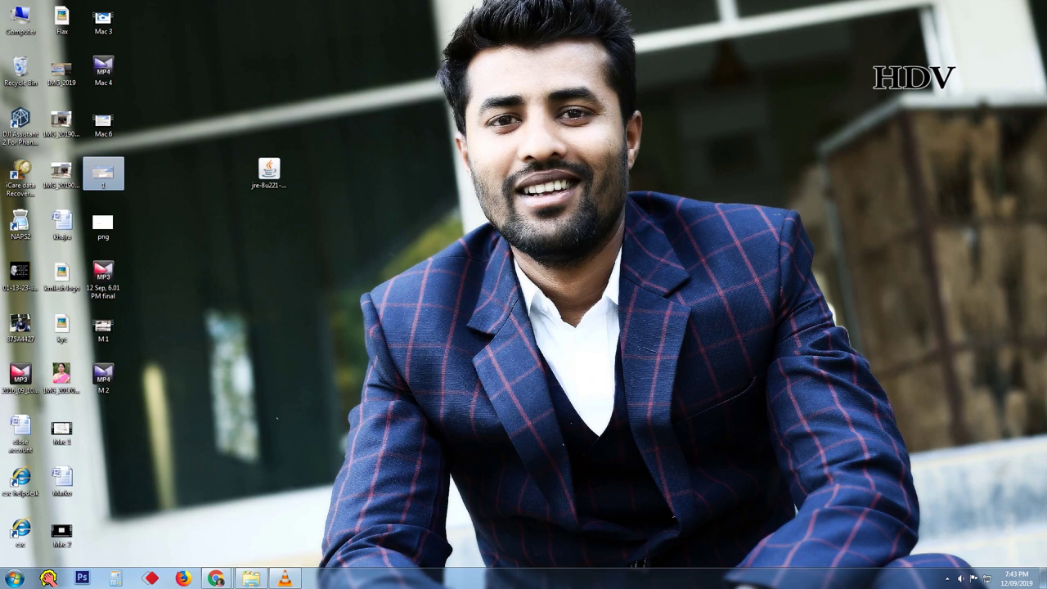
{"action": "key", "text": "Return"}
{"action": "scroll", "coordinate": [548, 278], "scroll_direction": "up", "scroll_amount": 5}
{"action": "scroll", "coordinate": [522, 284], "scroll_direction": "down", "scroll_amount": 4}
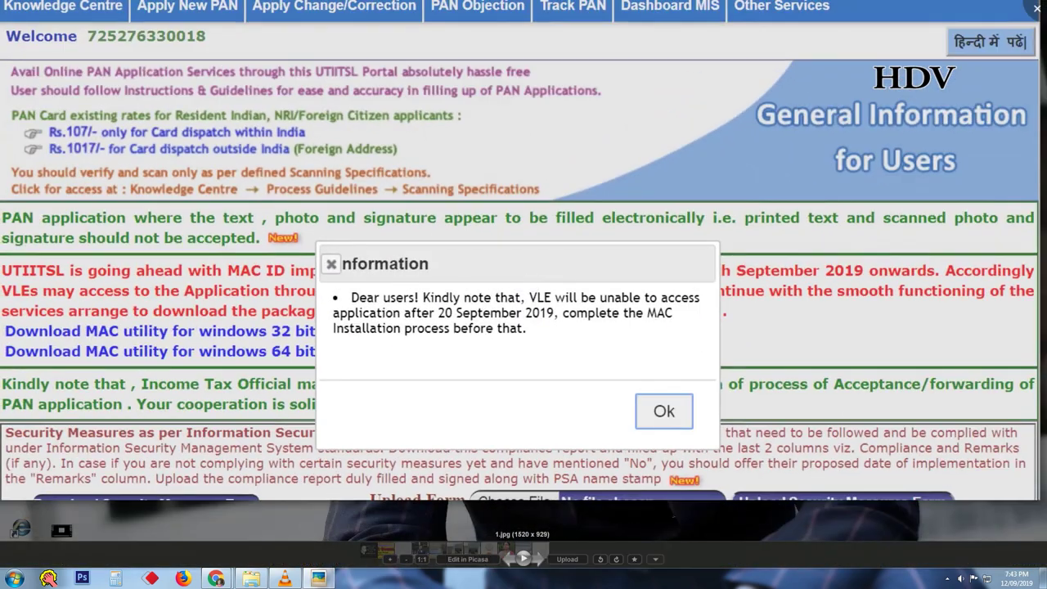
{"action": "key", "text": "F11"}
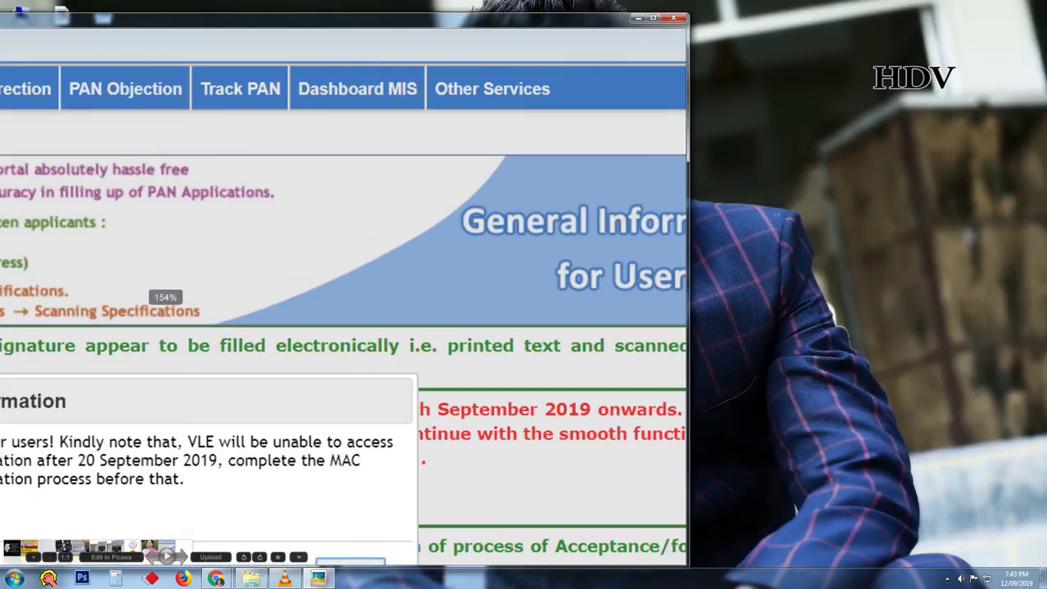
{"action": "left_click", "coordinate": [768, 106]}
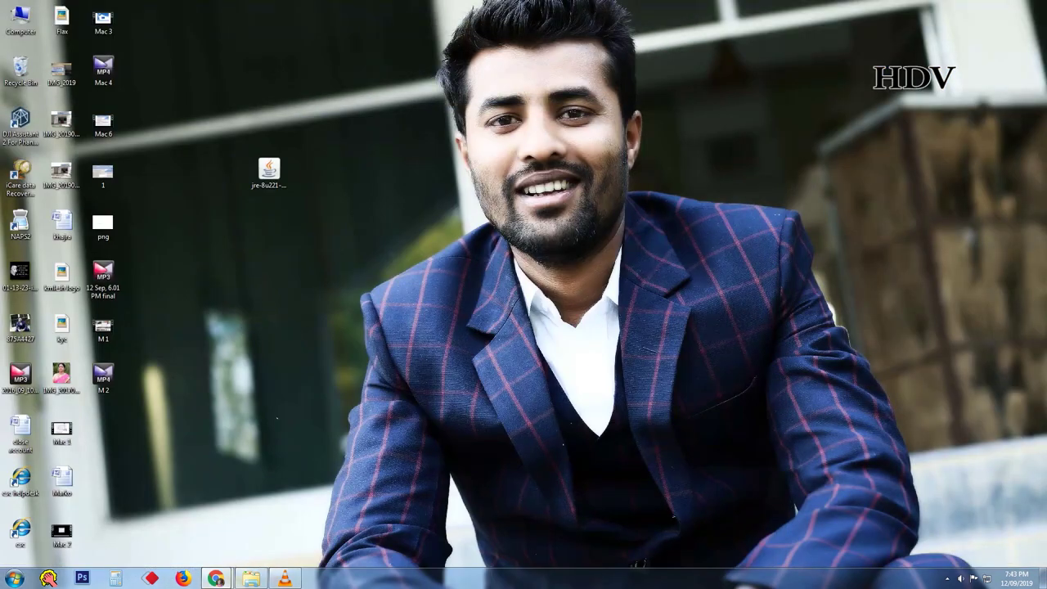
Bring the UTIITSL PAN home page back in Chrome and look over its MAC utility information.
{"action": "mouse_move", "coordinate": [214, 577]}
{"action": "left_click", "coordinate": [158, 515]}
{"action": "scroll", "coordinate": [523, 299], "scroll_direction": "down", "scroll_amount": 1}
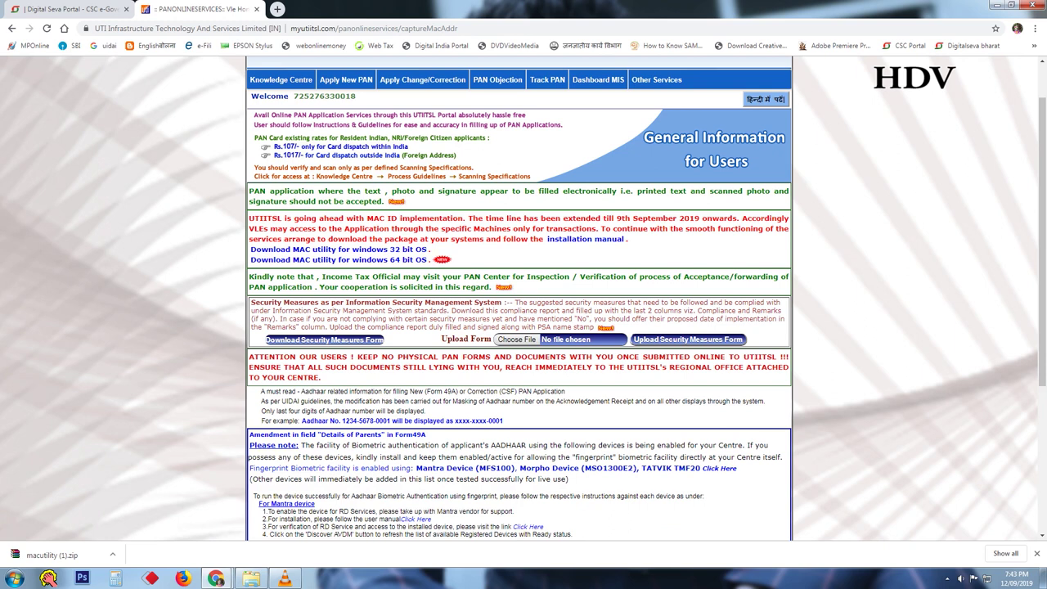
{"action": "scroll", "coordinate": [524, 299], "scroll_direction": "up", "scroll_amount": 1}
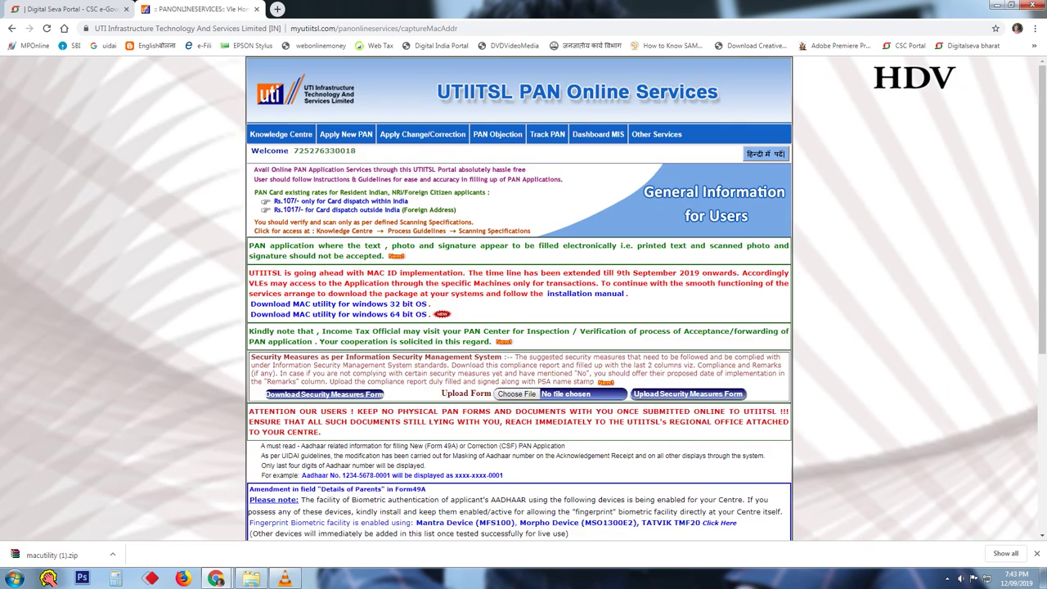